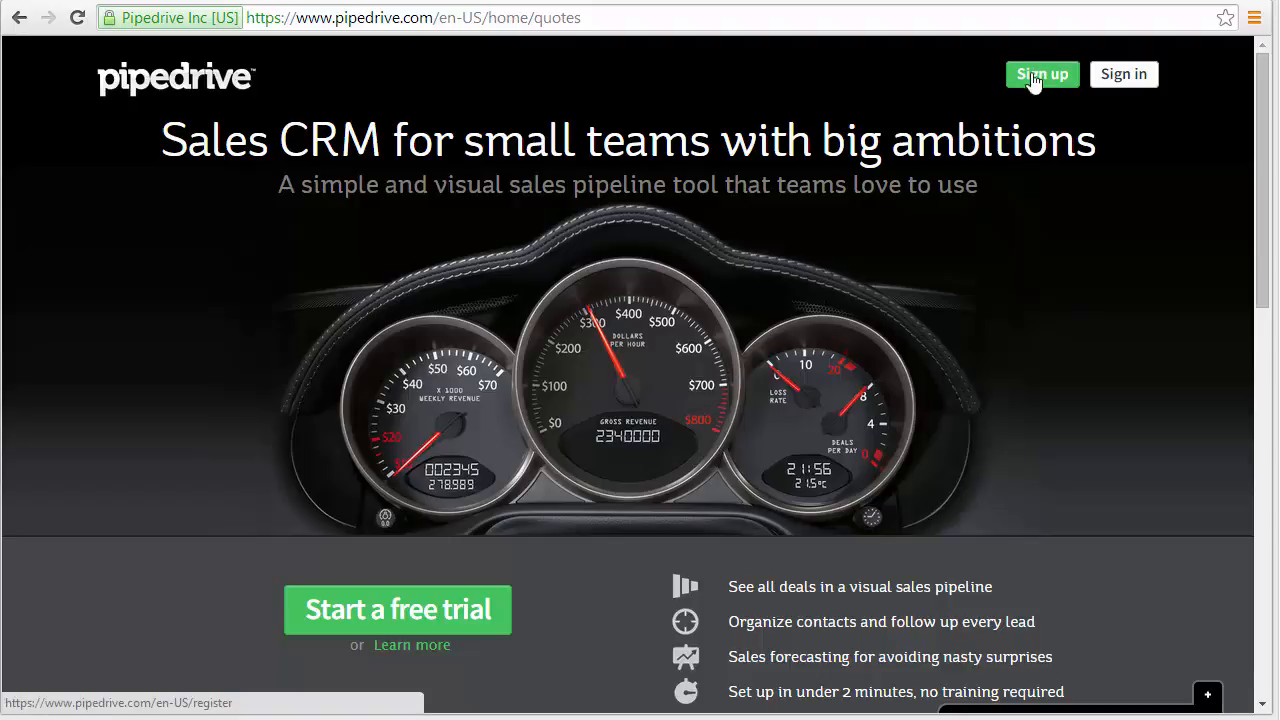
Sign up for the 30-day free trial of Pipedrive, entering the account holder's full name in the registration form.
click(473, 619)
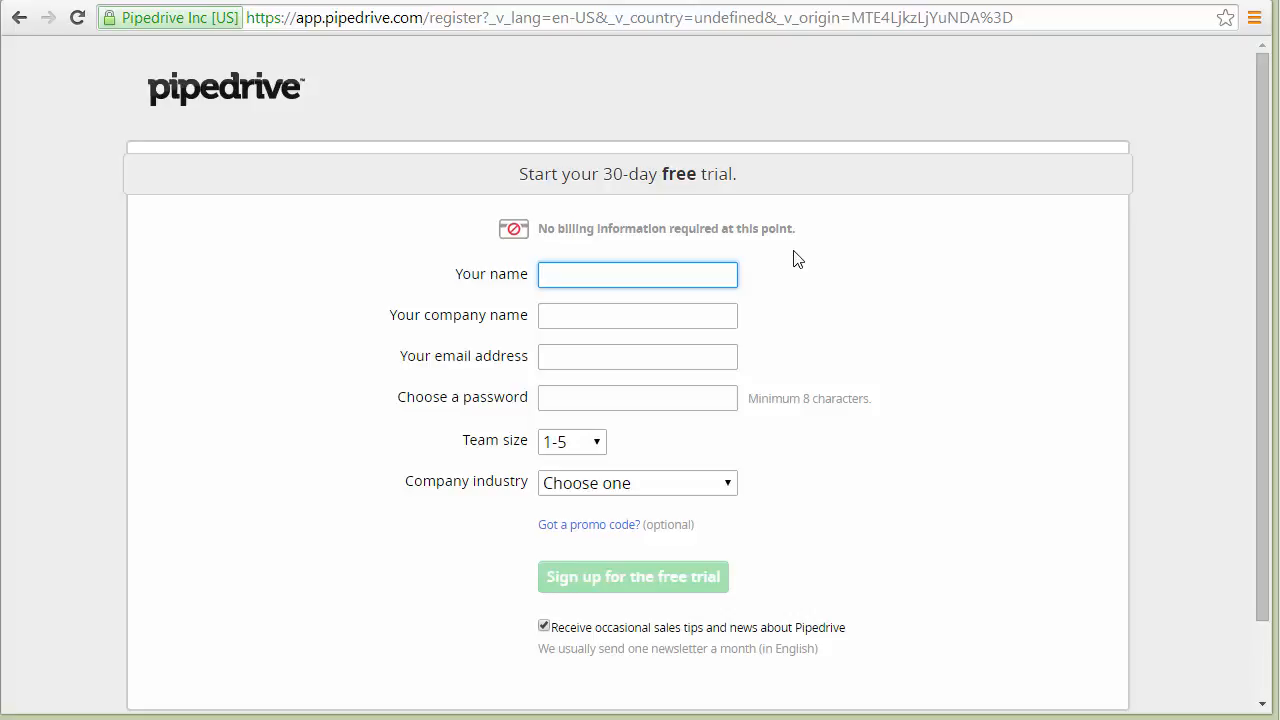
key(Tab)
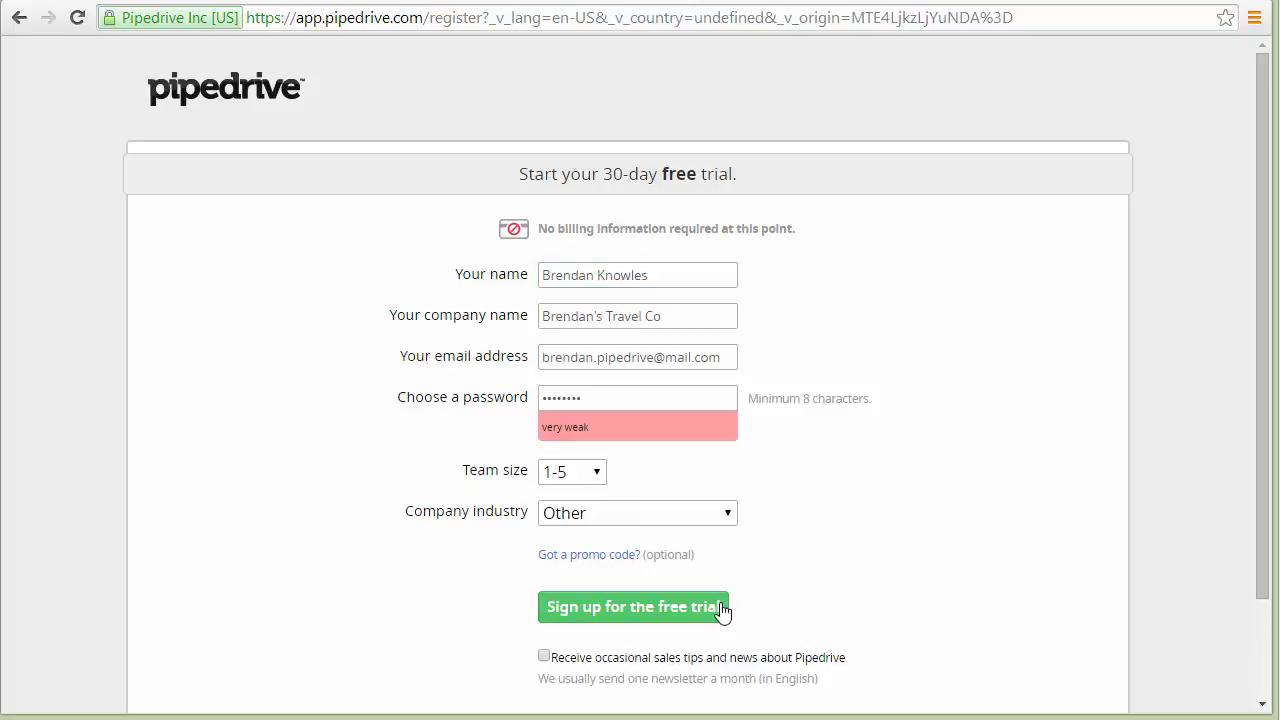
click(721, 608)
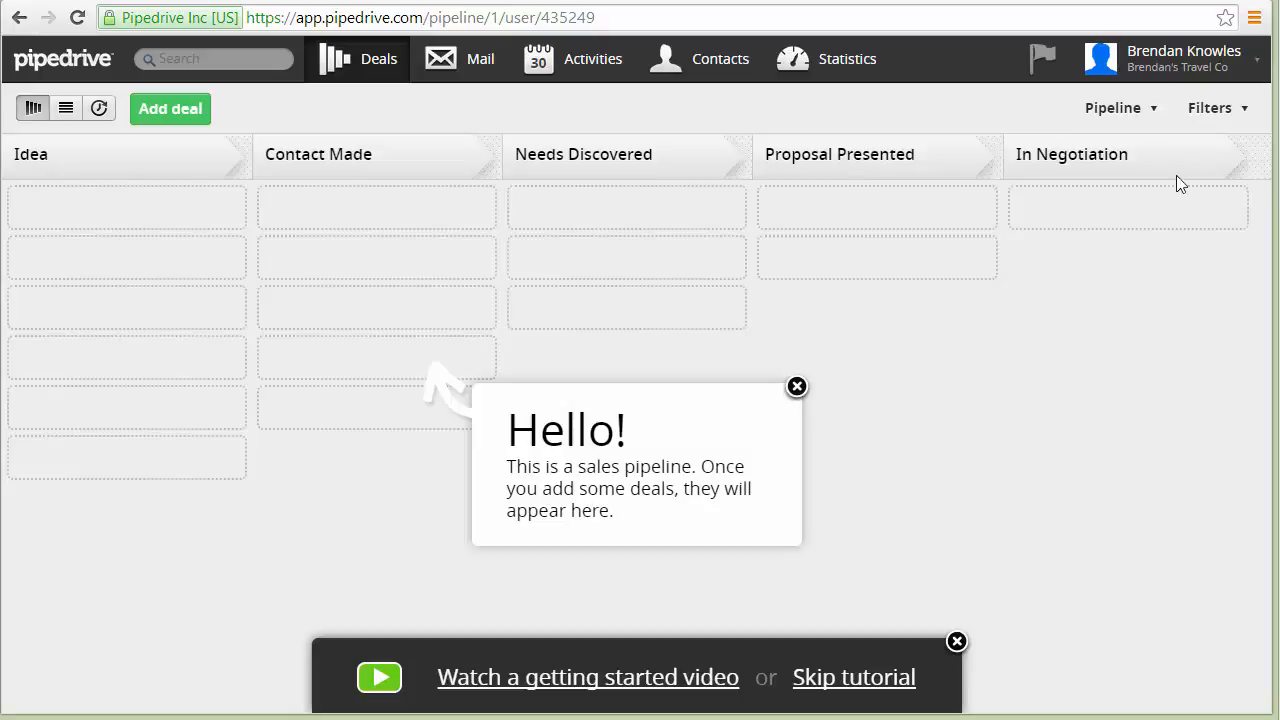
Enable the Products feature in the account's additional features settings.
click(1170, 82)
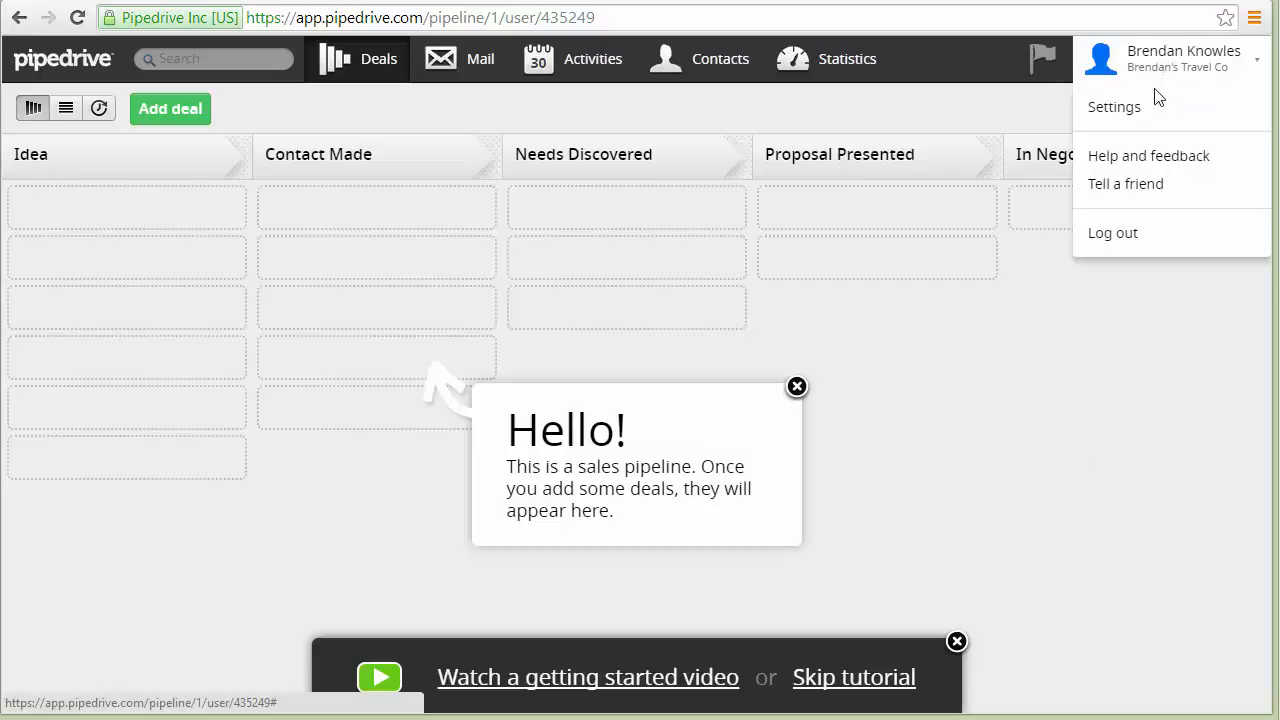
click(1152, 108)
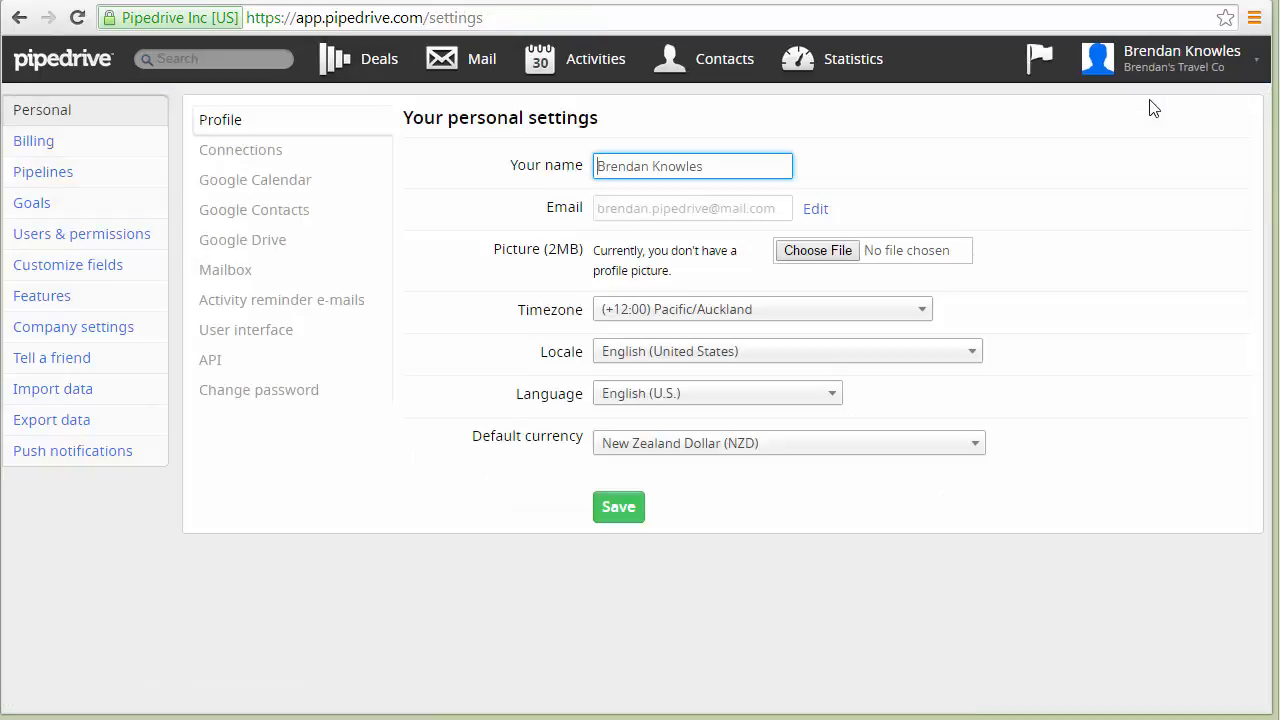
click(98, 300)
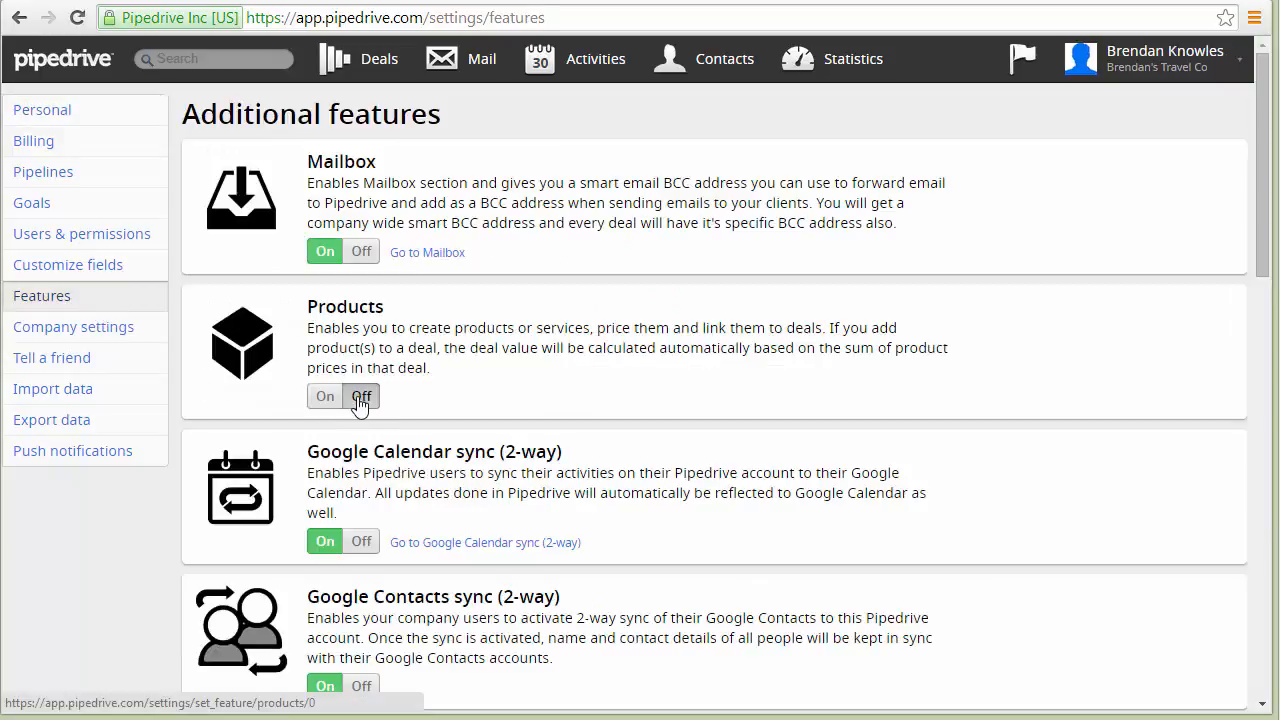
click(326, 397)
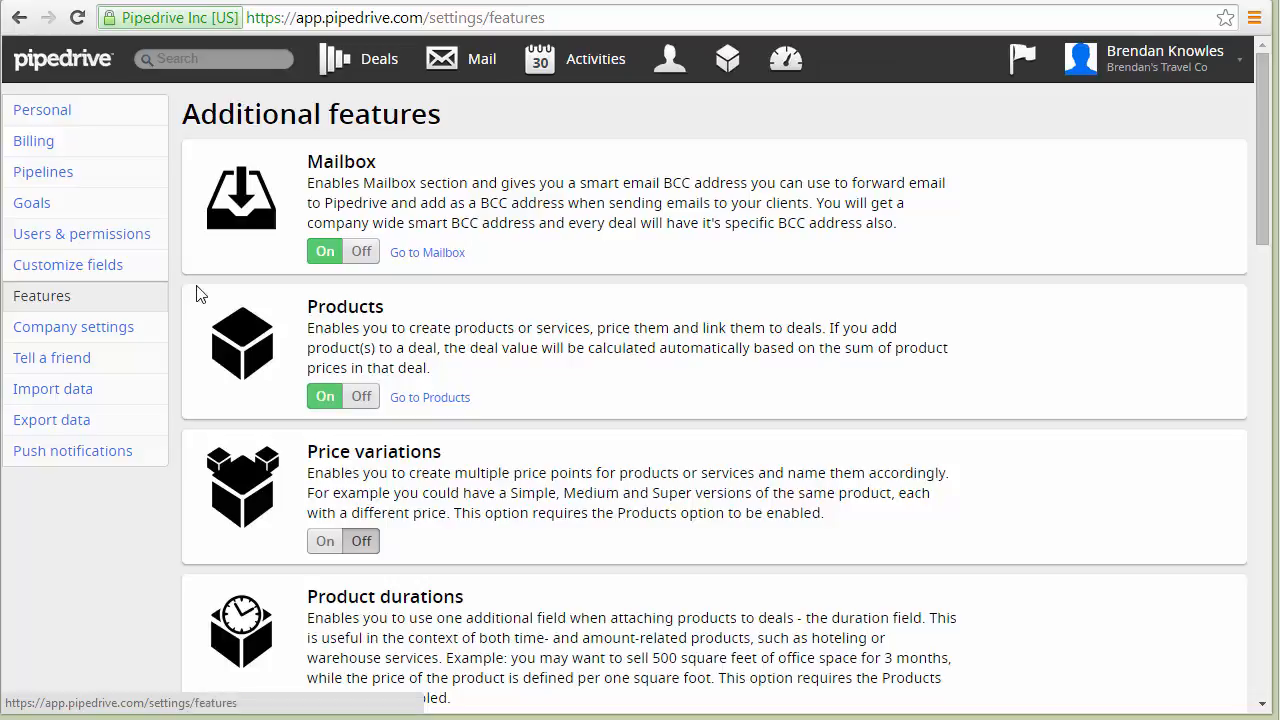
Rename the Idea sales stage in the pipeline settings to Quote and save it.
click(78, 176)
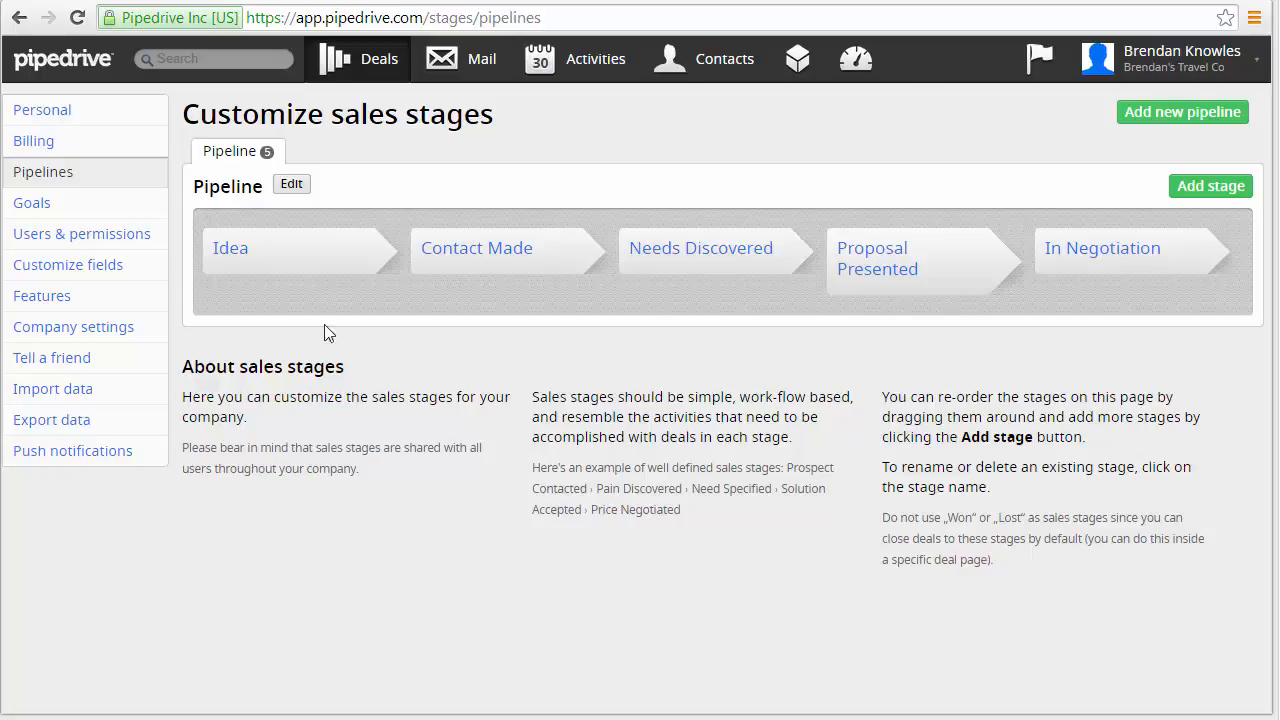
click(235, 257)
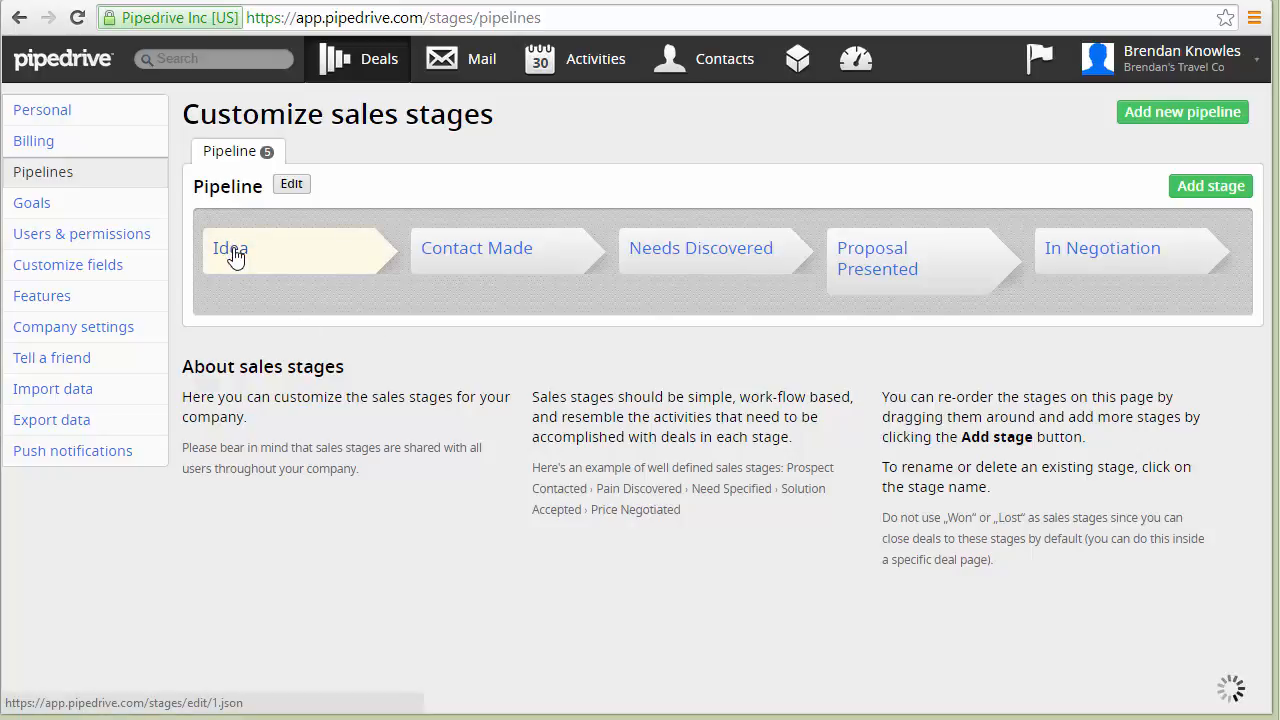
key(ctrl+a)
text(Quote)
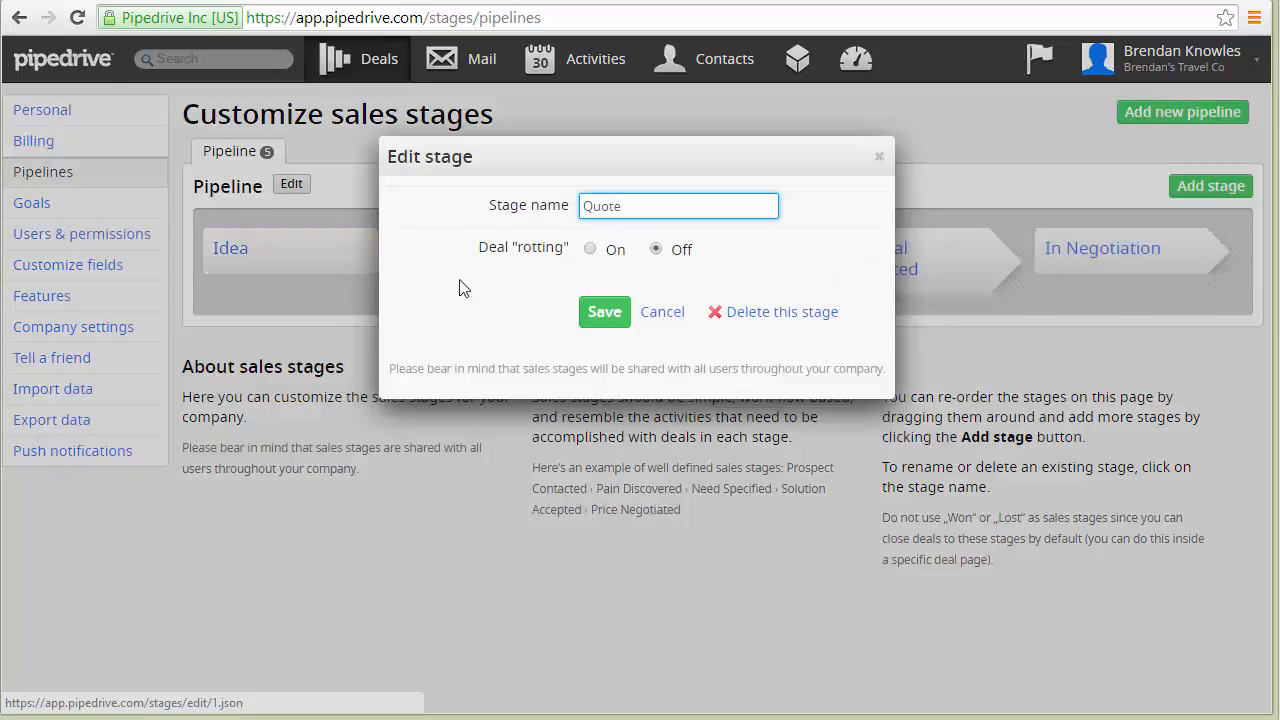
click(598, 312)
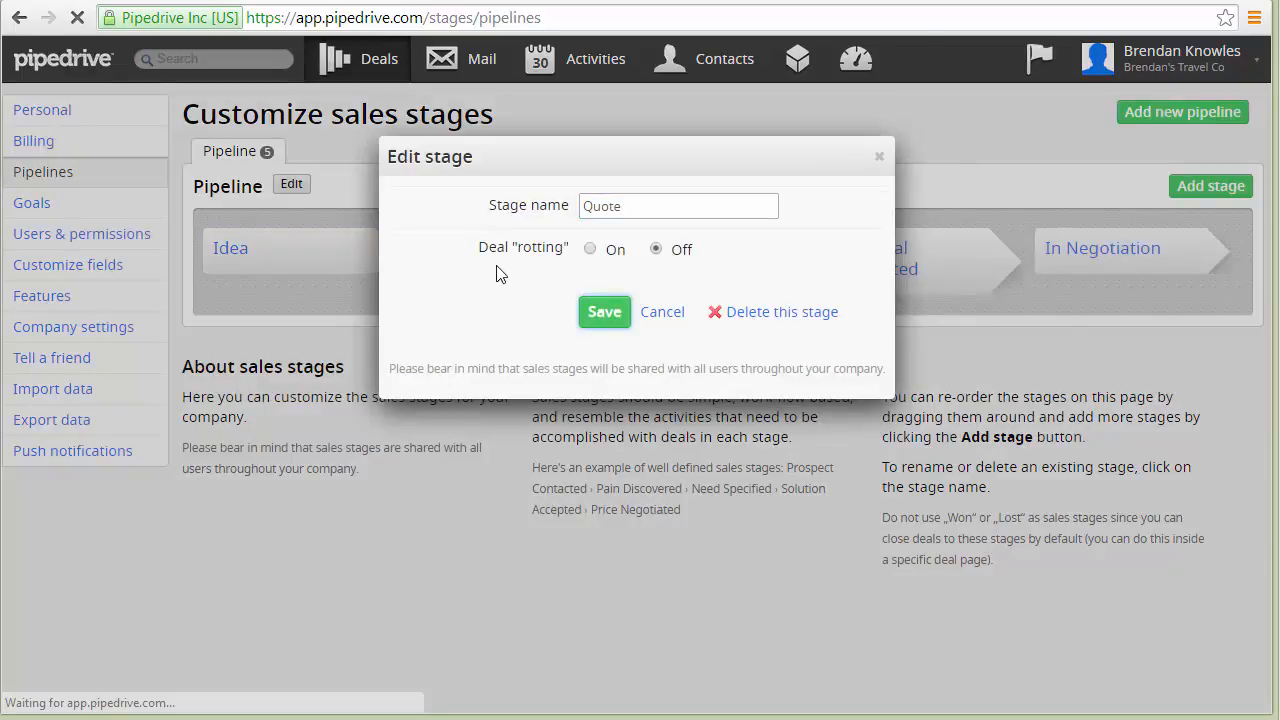
Rename the Contact Made sales stage to Accepted Quote and save it.
click(491, 254)
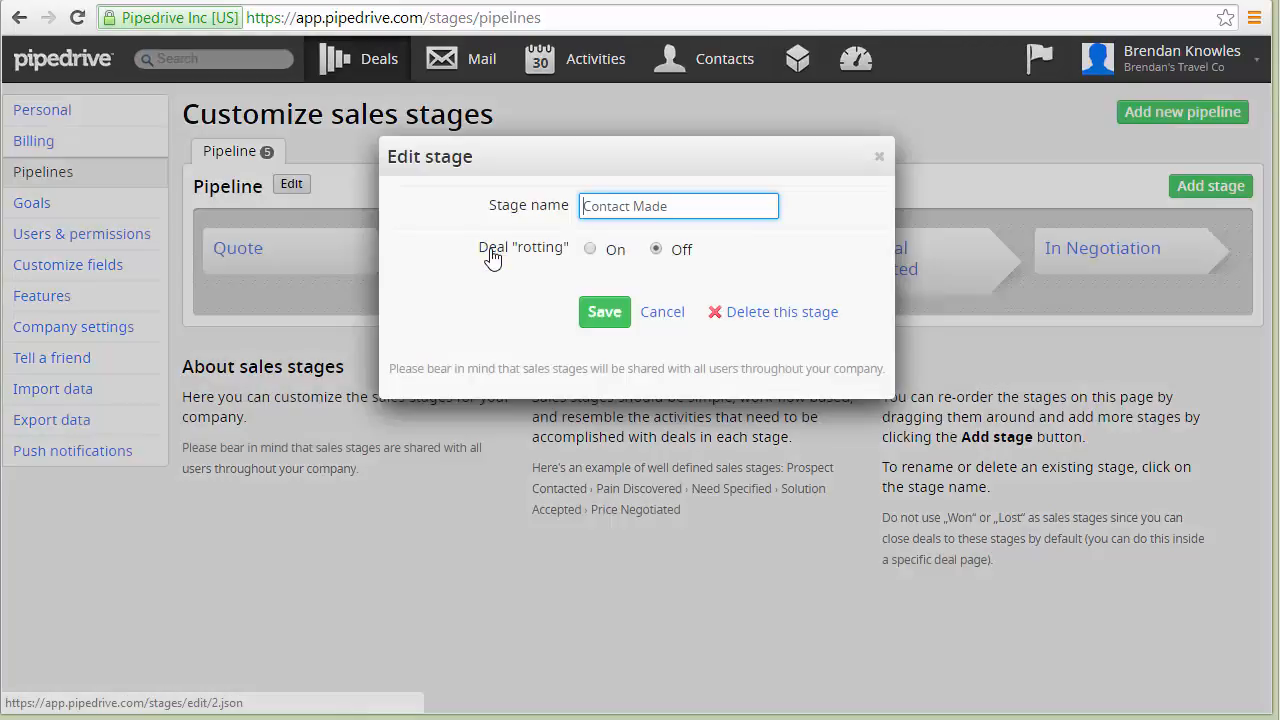
key(ctrl+a)
text(Accepted Quote)
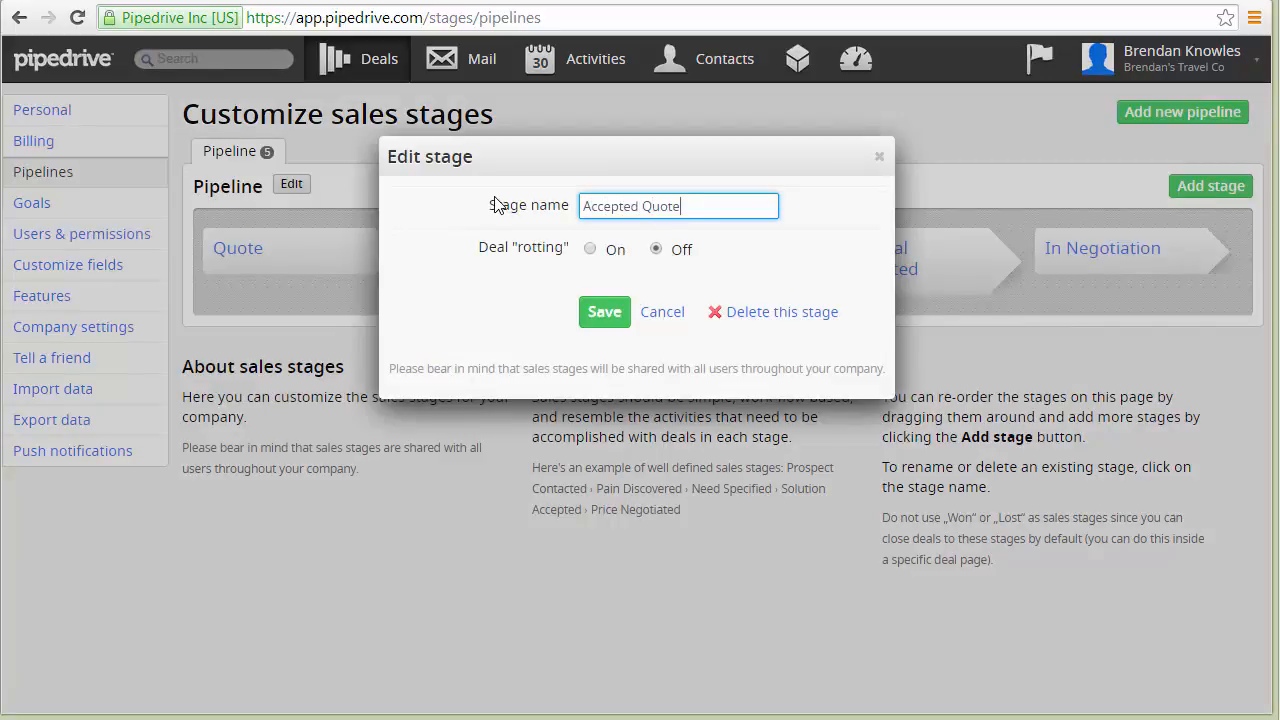
key(Return)
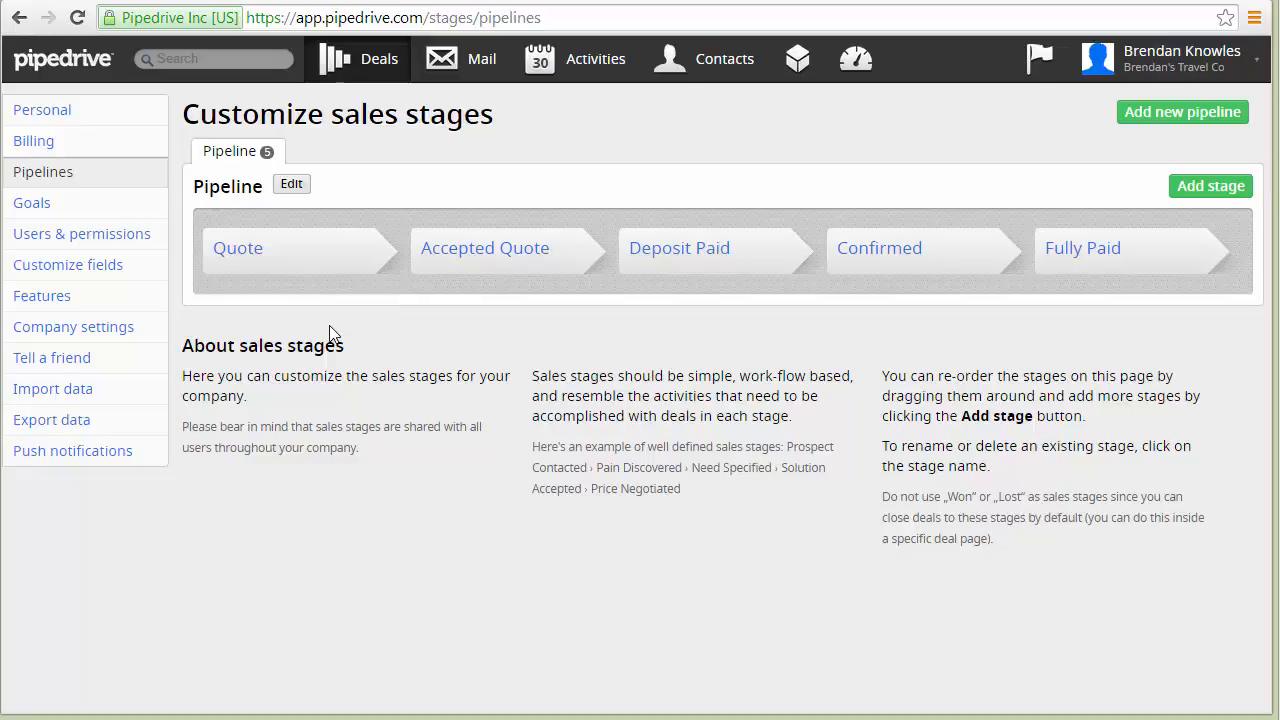
Open the API section of the personal settings and copy the personal API token.
click(106, 117)
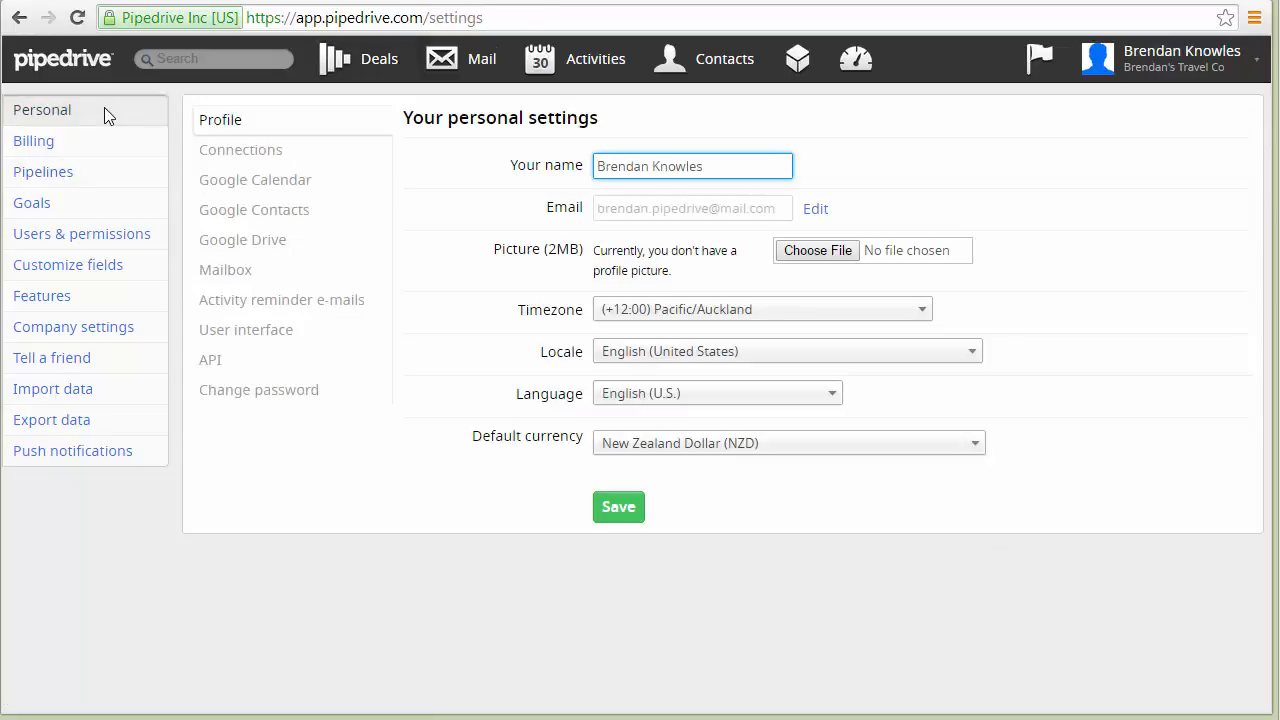
click(228, 369)
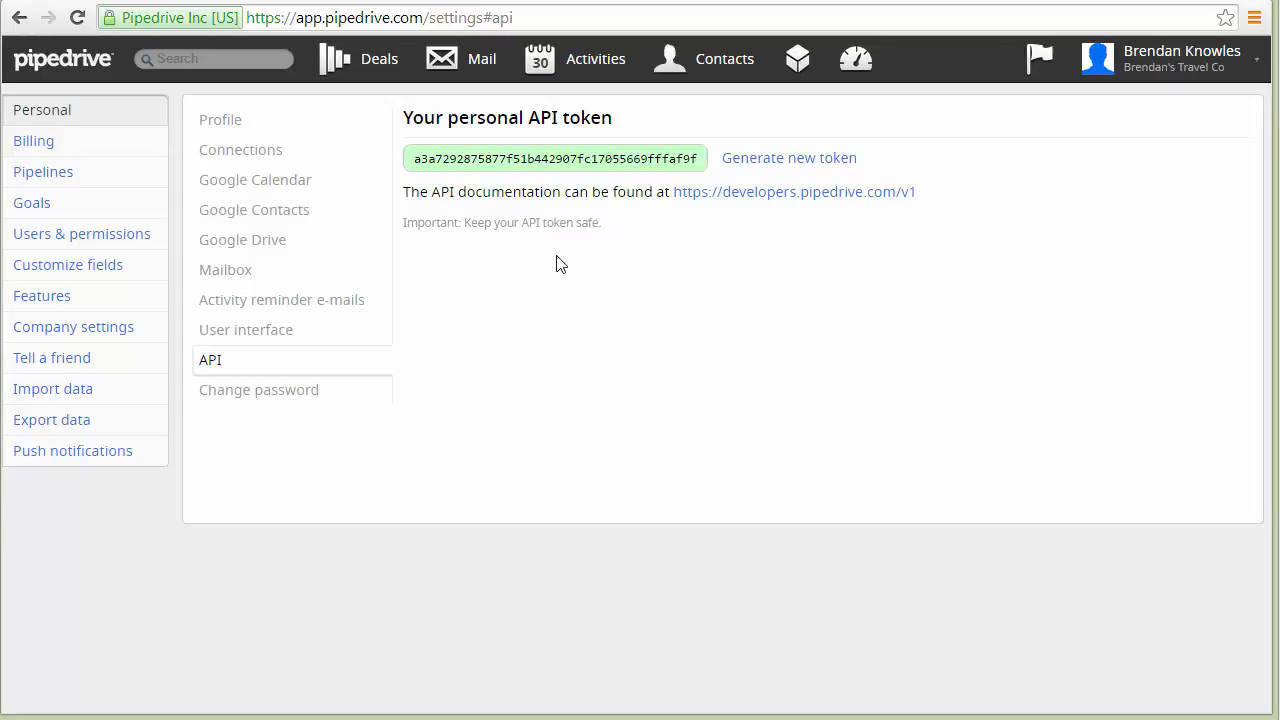
double_click(582, 160)
key(ctrl+c)
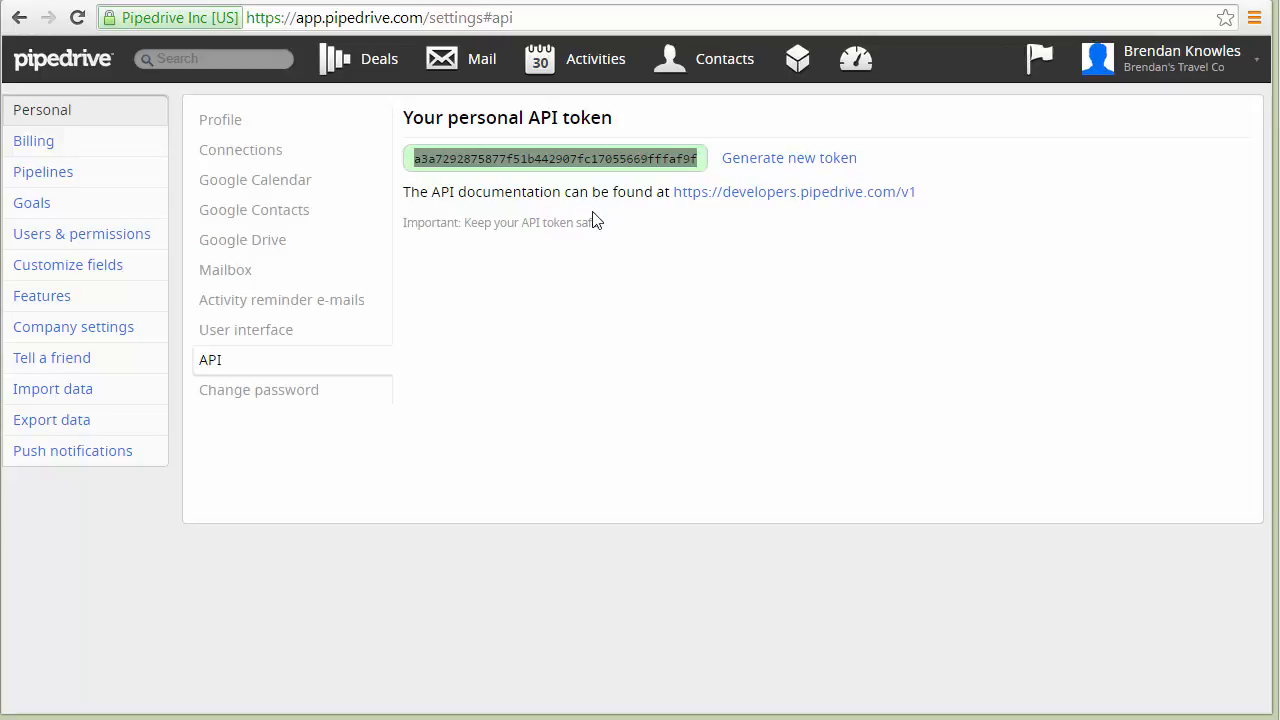
Switch to Intellibook and open the CRM integration settings for Pipedrive.
click(169, 0)
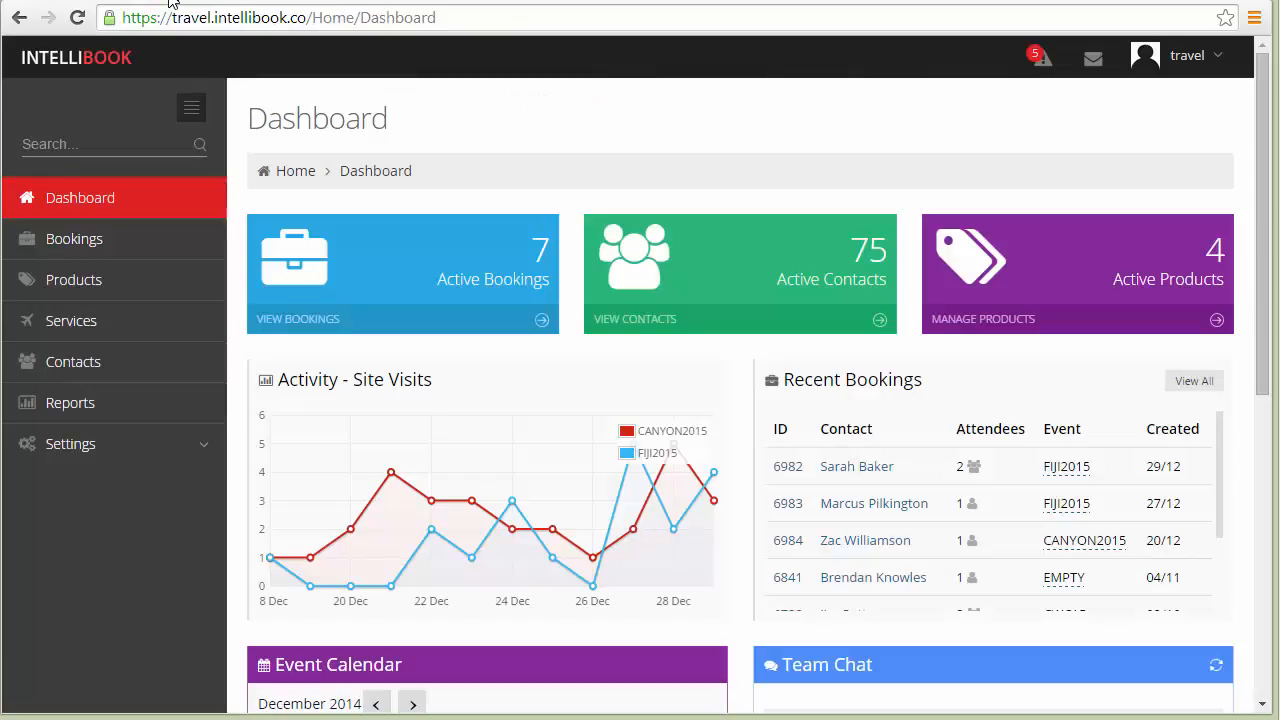
click(130, 444)
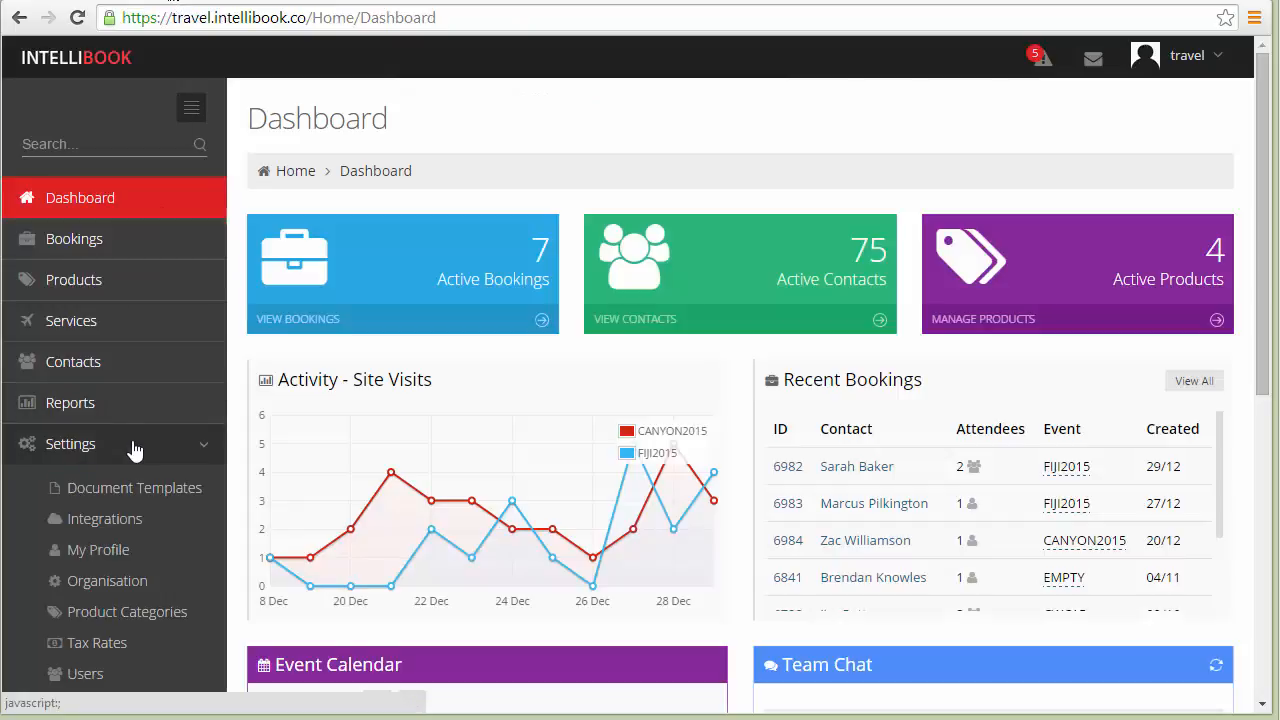
click(127, 520)
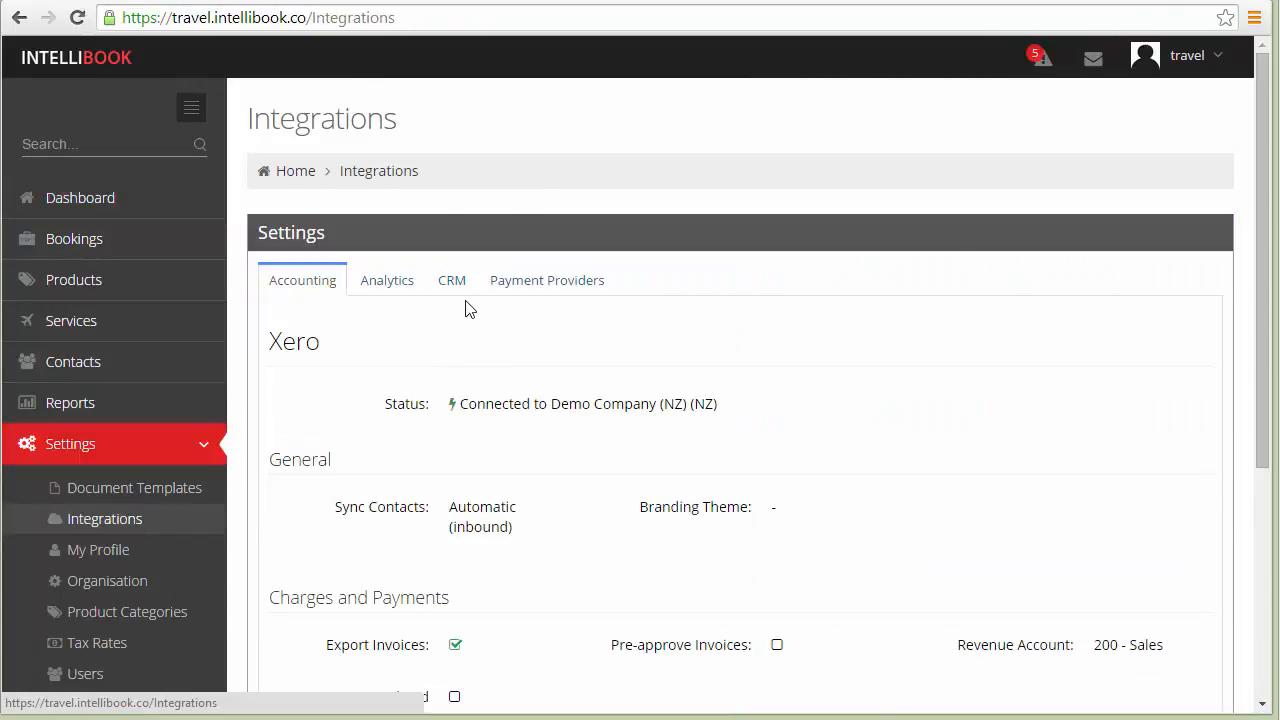
click(453, 284)
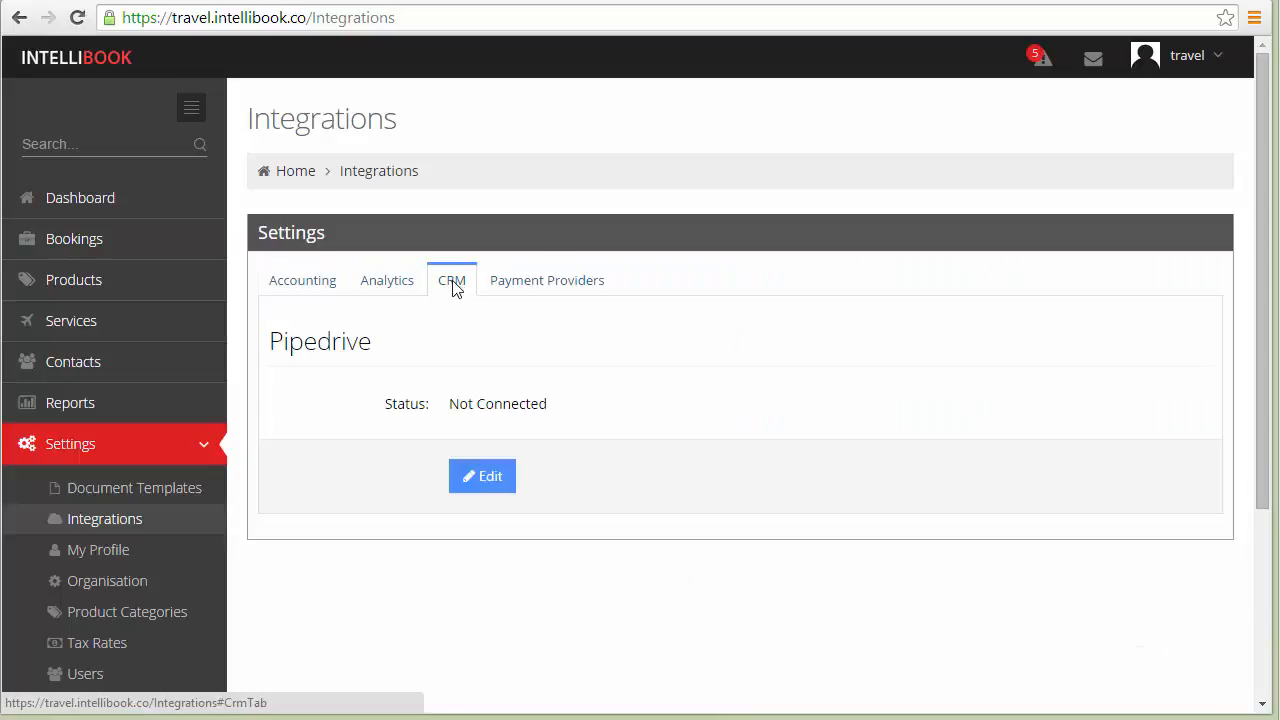
Edit the Pipedrive connection, paste the API token and save it.
click(480, 477)
click(502, 405)
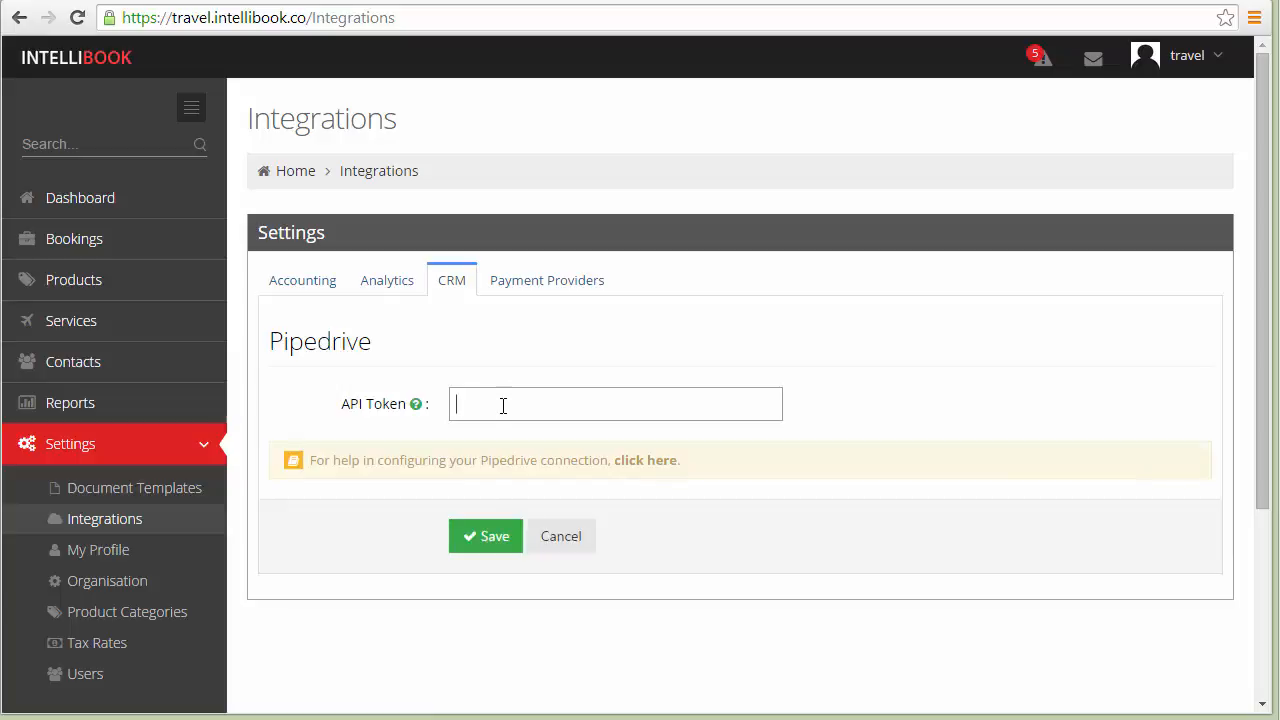
key(ctrl+v)
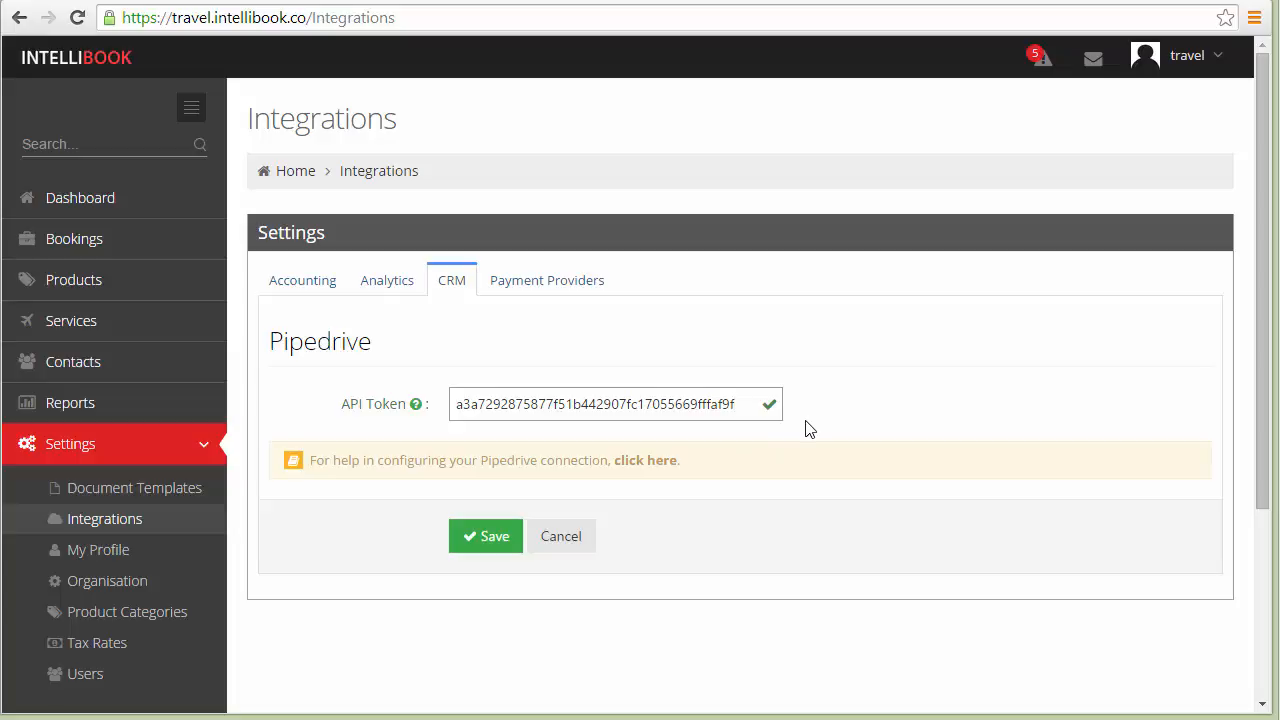
click(490, 537)
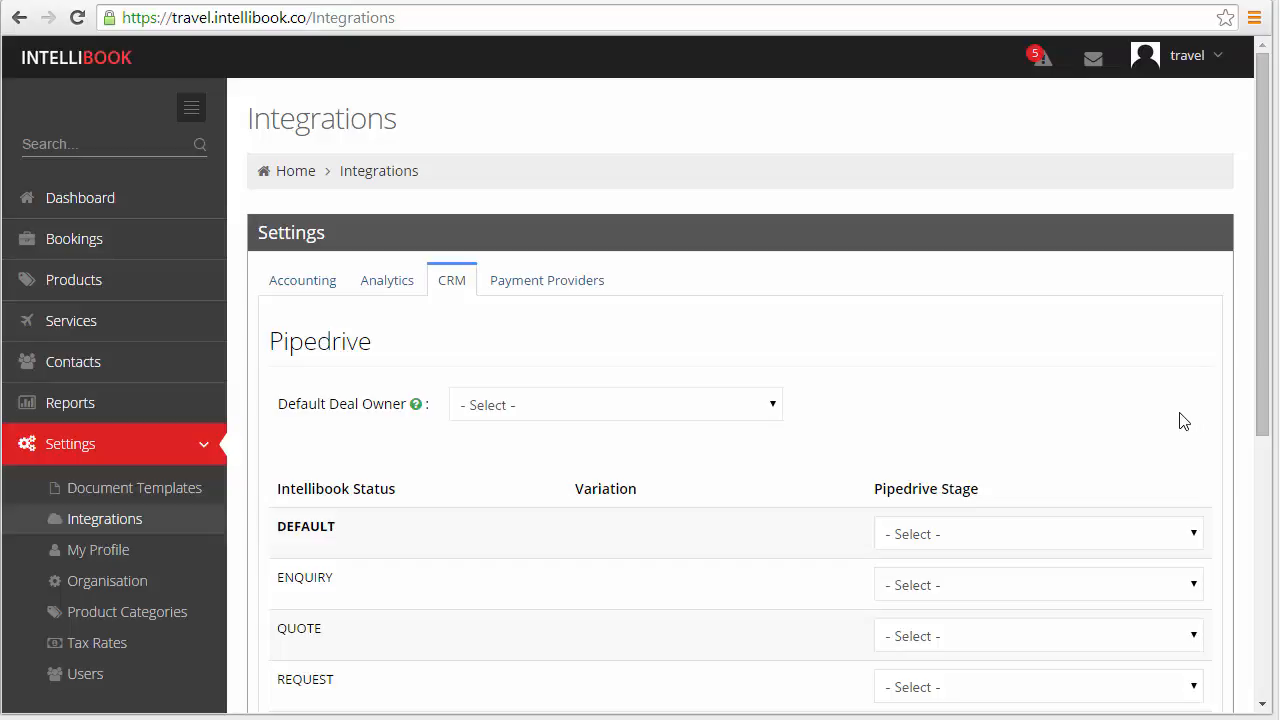
Choose the account holder as default deal owner and map the DEFAULT, ENQUIRY and QUOTE statuses to the Quote stage.
click(736, 404)
click(567, 493)
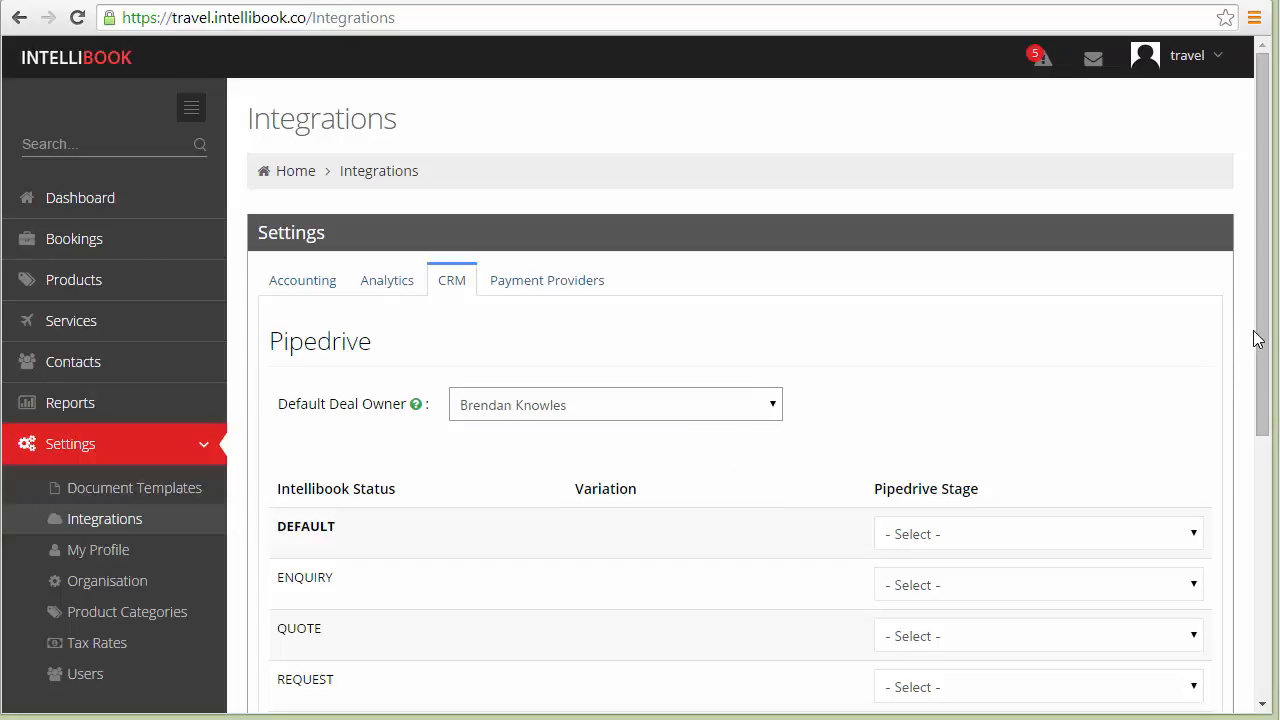
drag(1258, 333, 1263, 468)
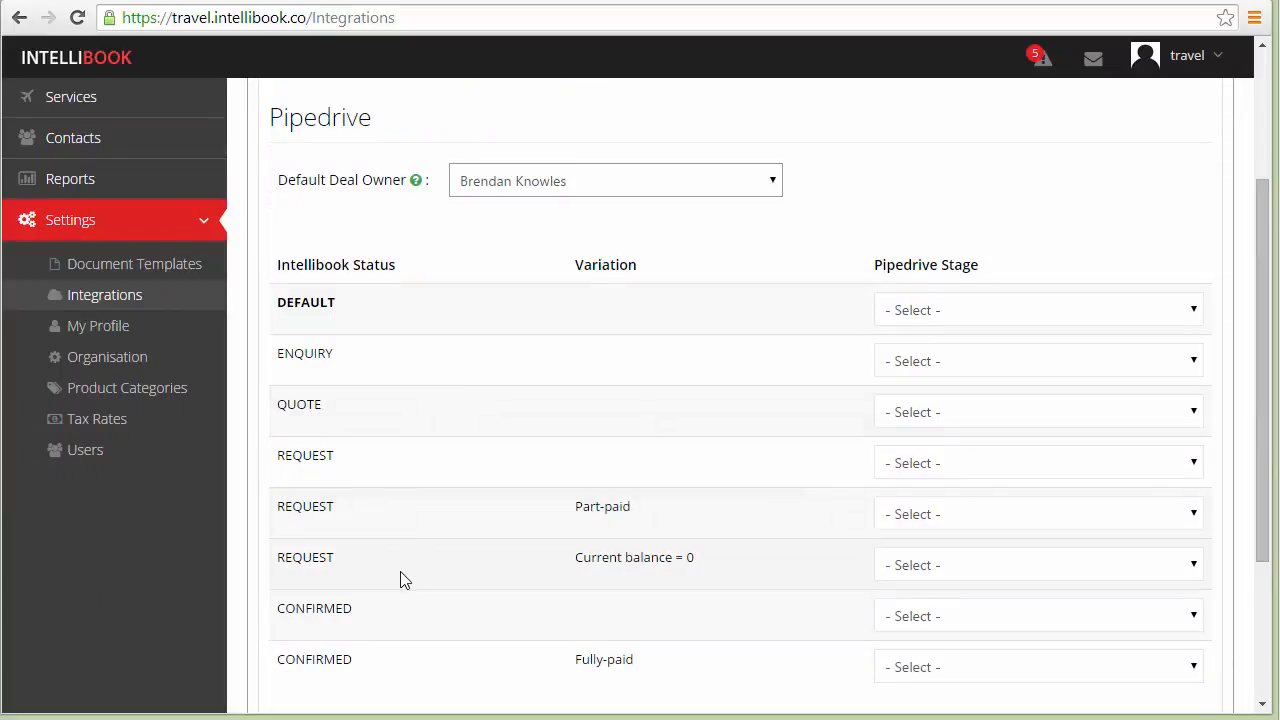
click(1004, 314)
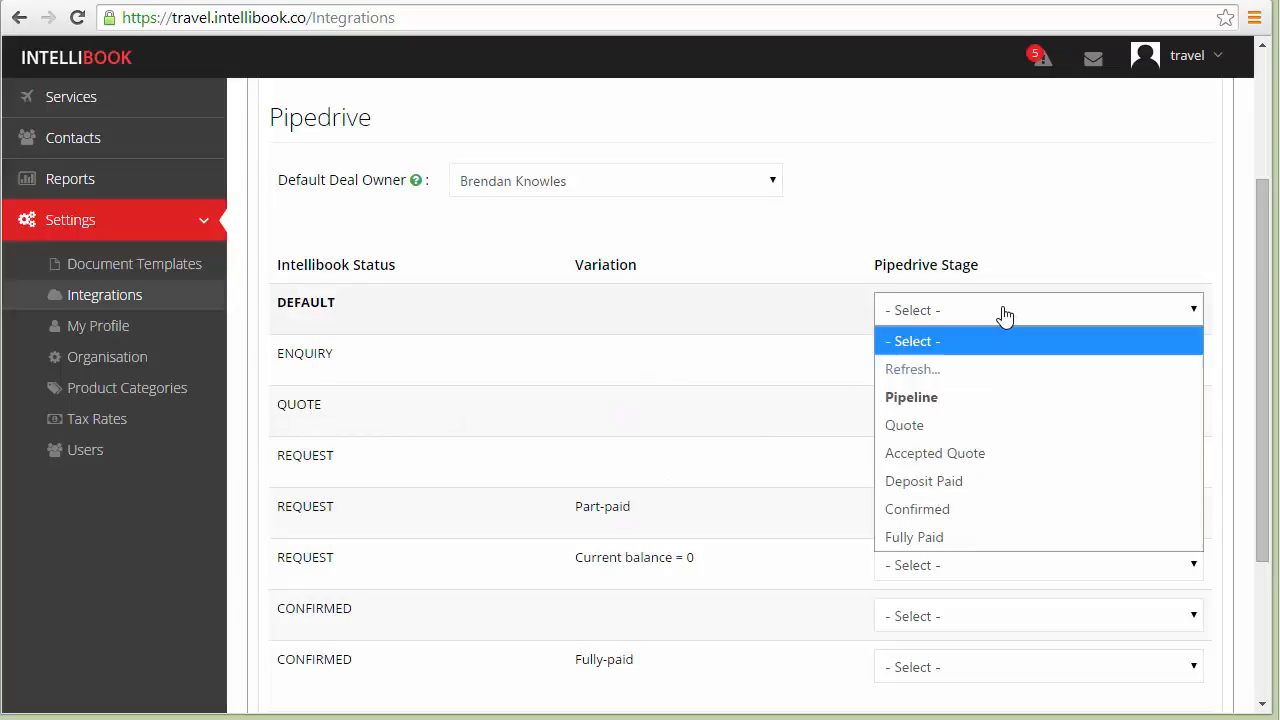
click(958, 426)
click(958, 372)
click(968, 477)
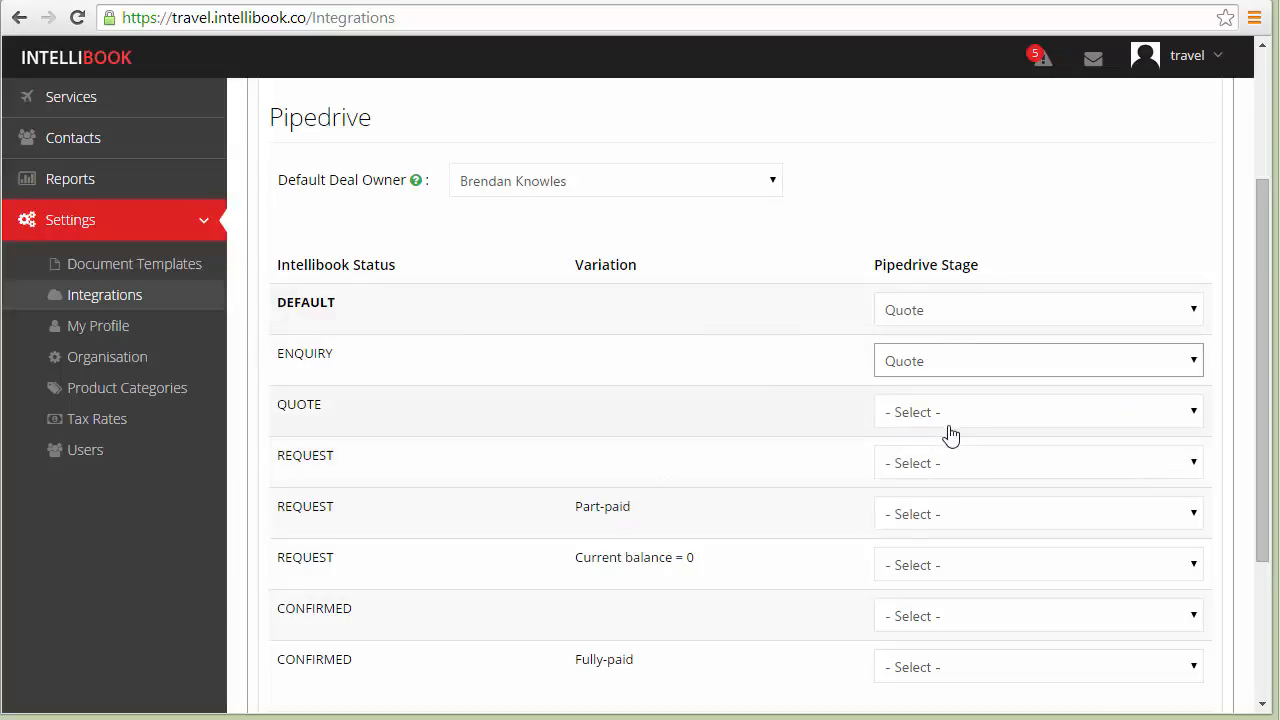
click(950, 418)
click(971, 527)
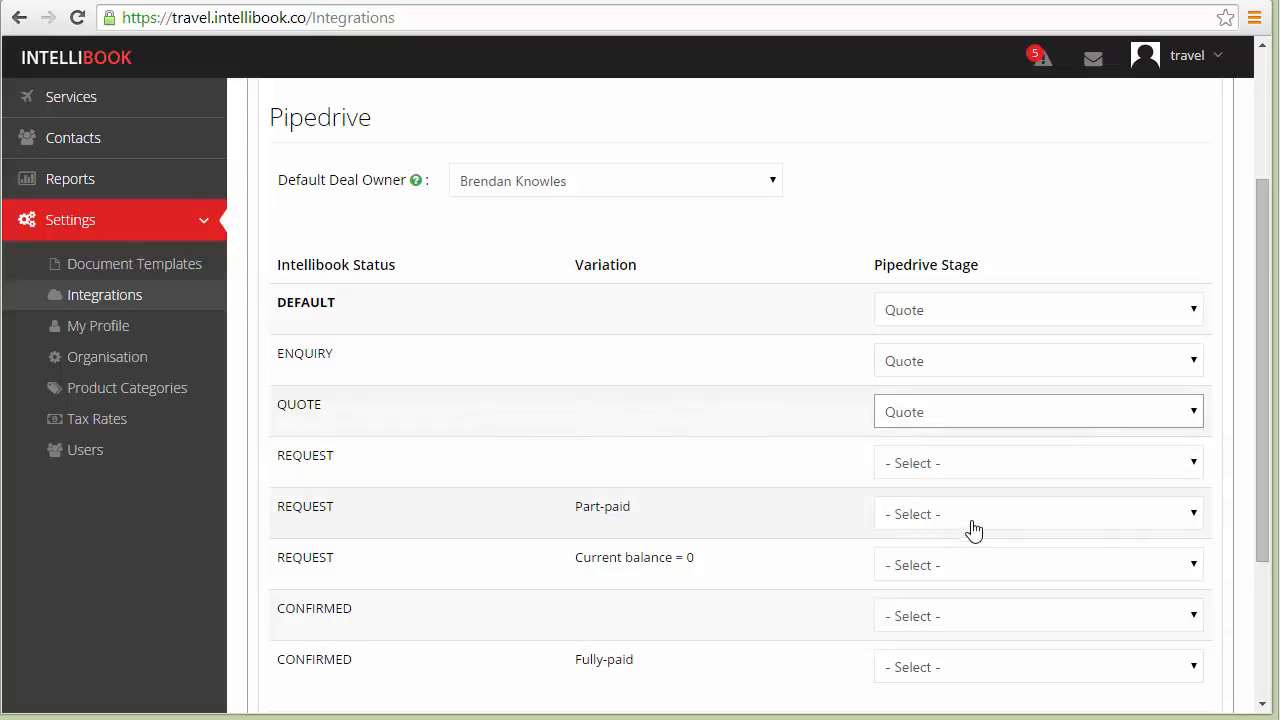
Map the REQUEST status without a variation to the Accepted Quote stage.
drag(341, 463, 281, 458)
click(390, 476)
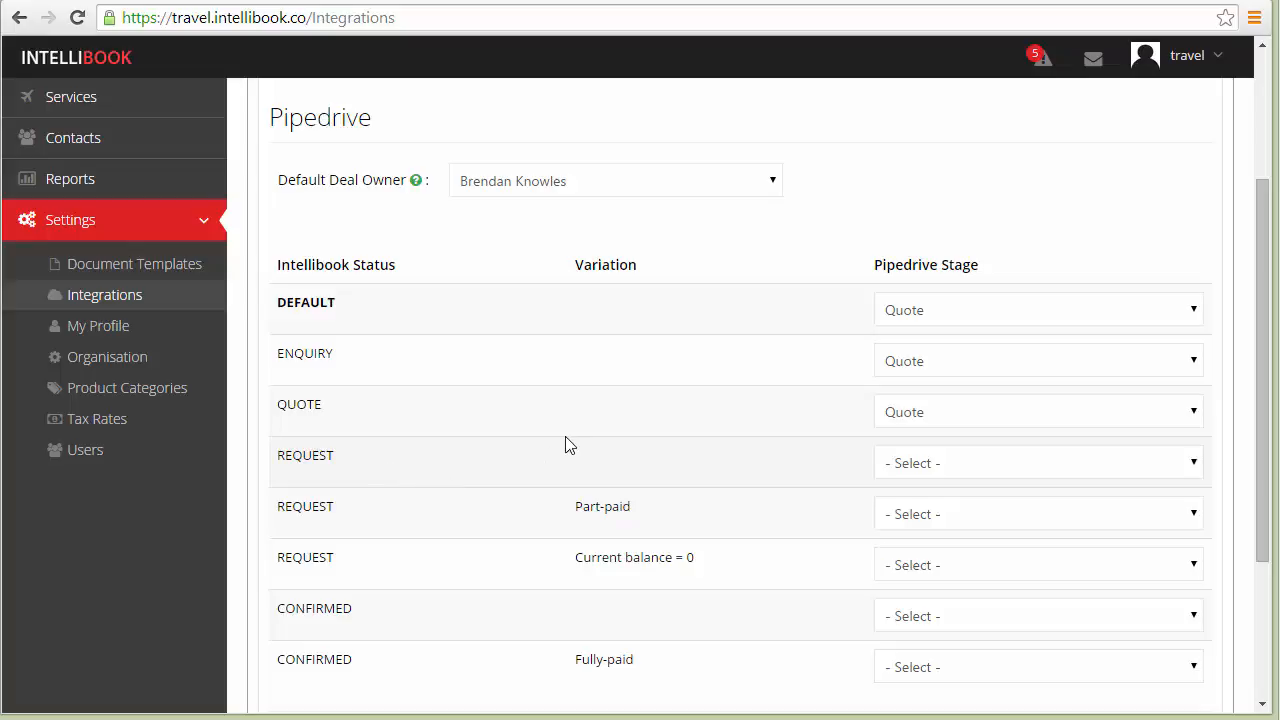
click(903, 468)
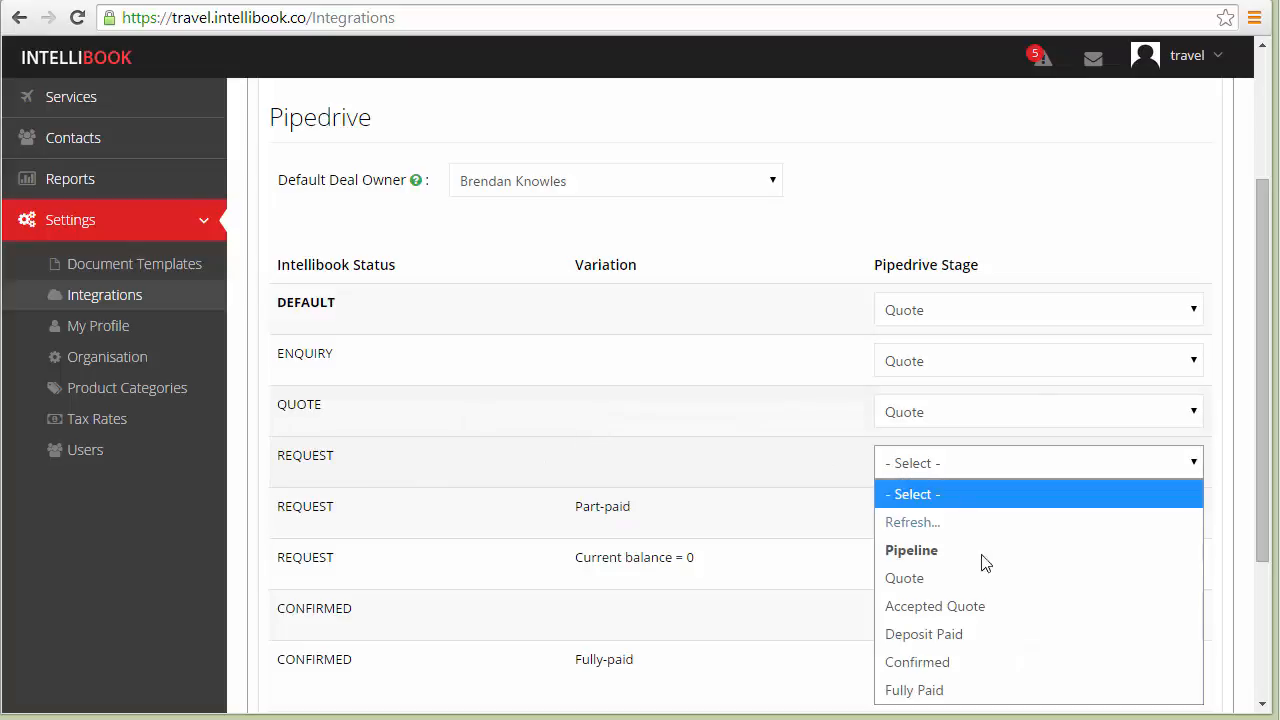
click(1001, 606)
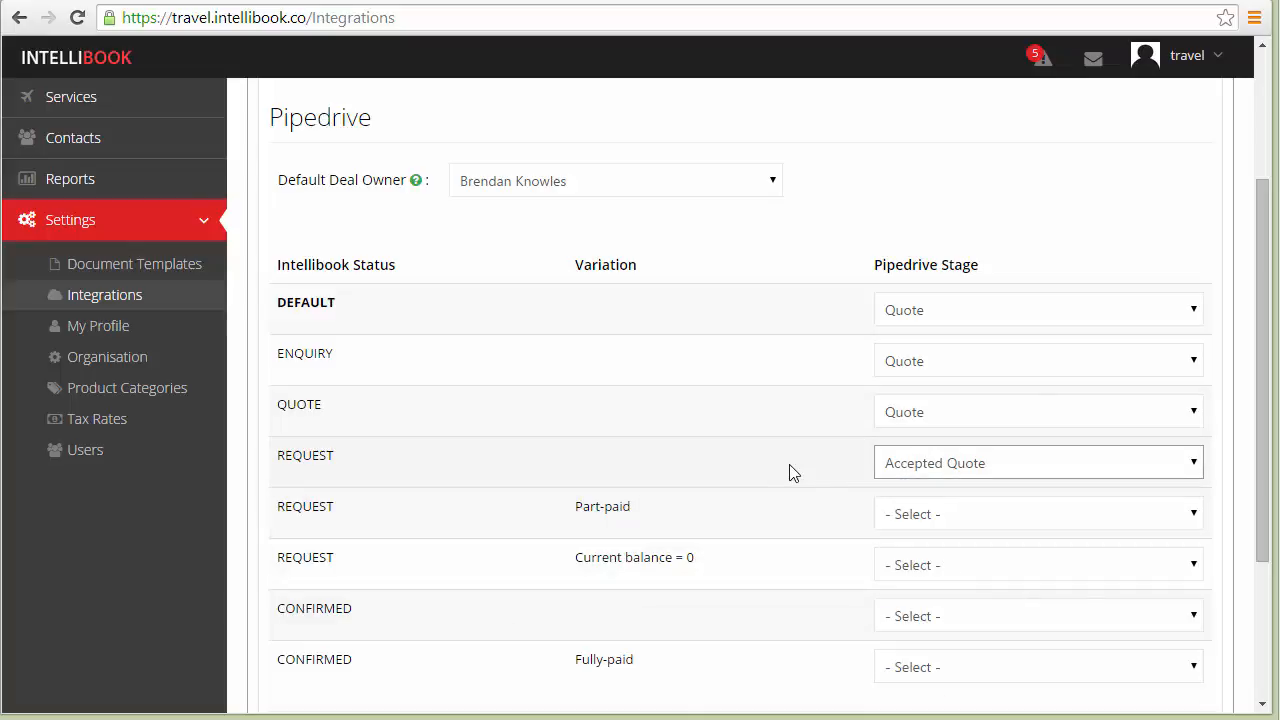
Map the REQUEST statuses with the Part-paid and Current balance = 0 variations to the Deposit Paid stage.
scroll(795, 472, down, 2)
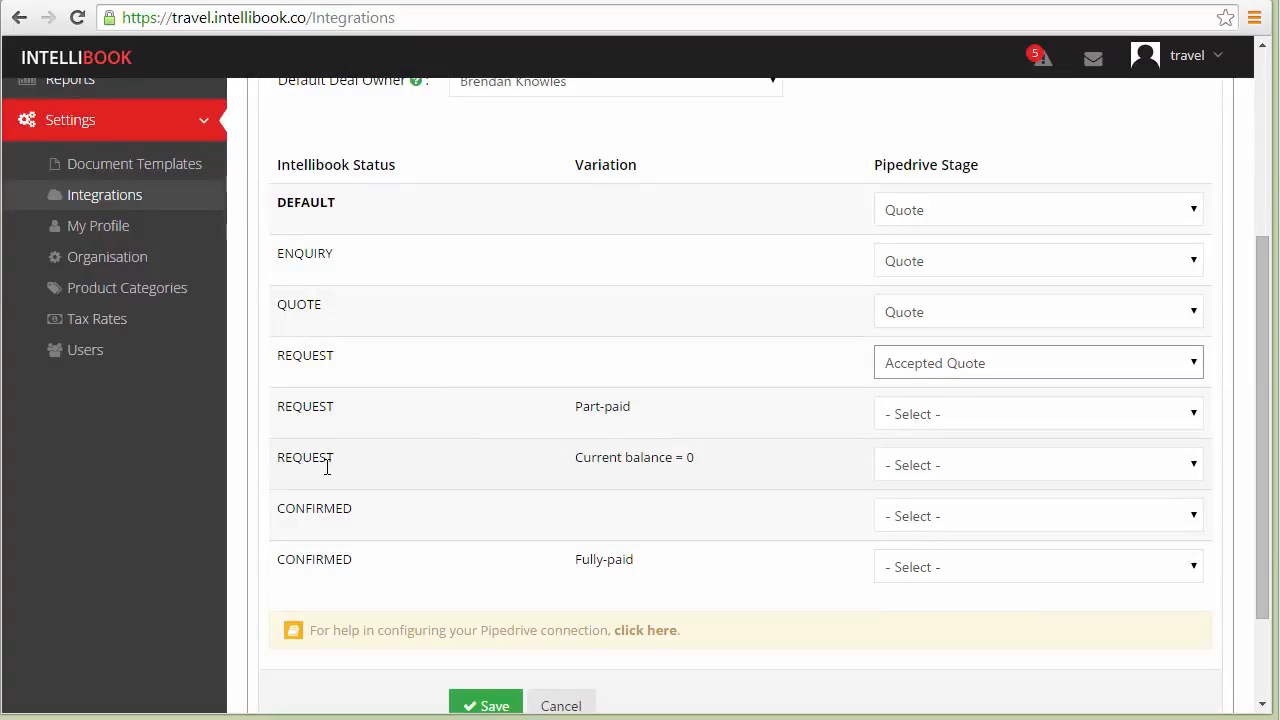
drag(571, 420, 640, 417)
click(585, 450)
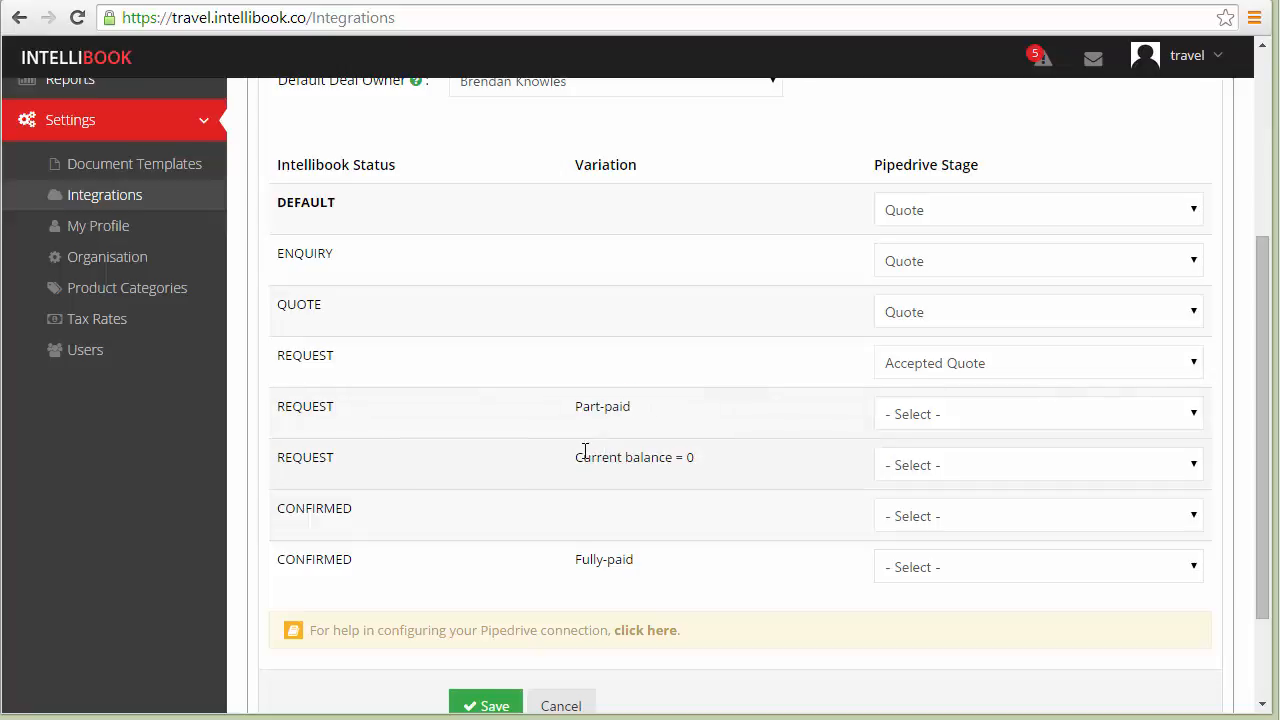
drag(585, 450, 703, 466)
click(714, 471)
click(928, 414)
click(958, 577)
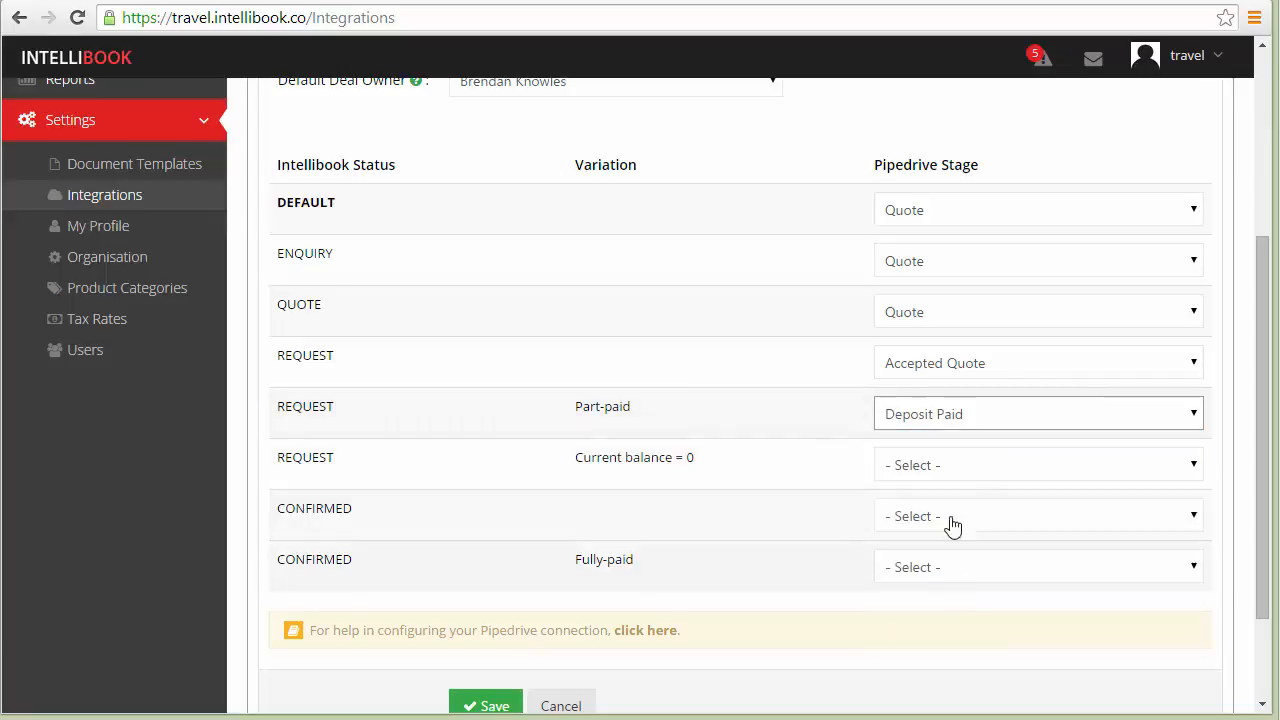
click(951, 470)
click(990, 638)
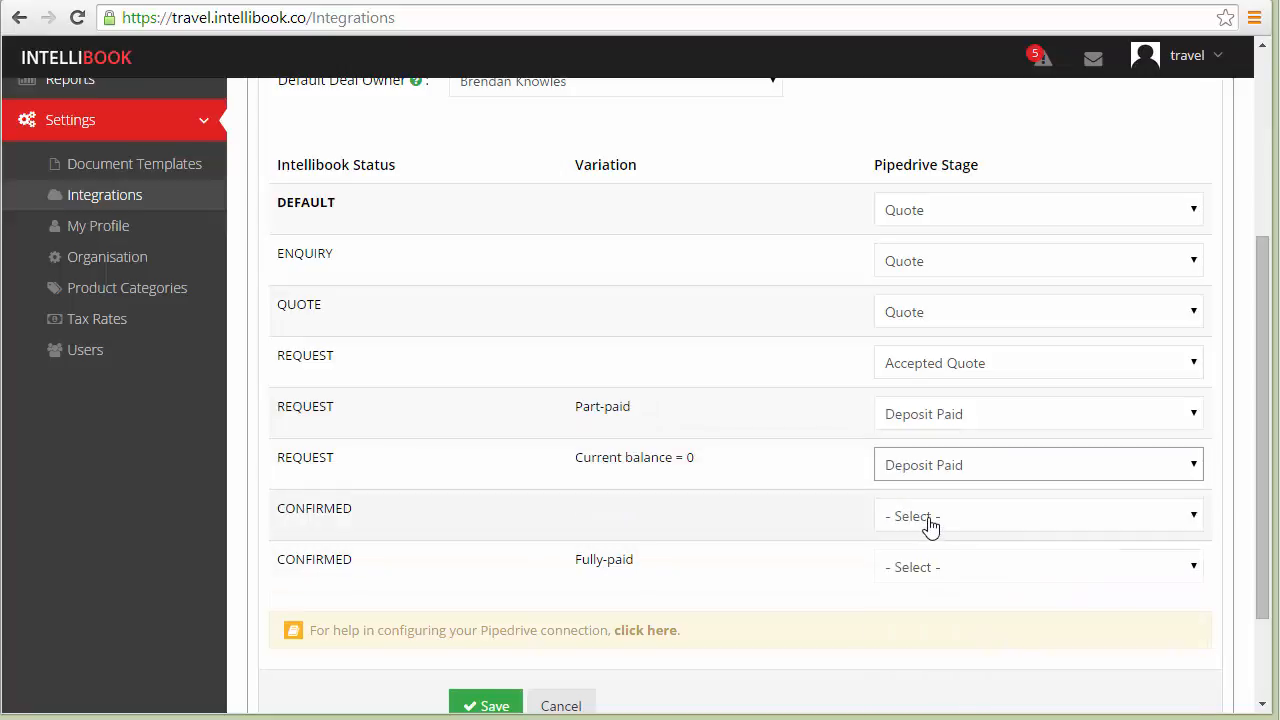
Map CONFIRMED to the Confirmed stage and its Fully-paid variation to Fully Paid, and save the Pipedrive settings.
click(928, 522)
click(925, 711)
click(921, 576)
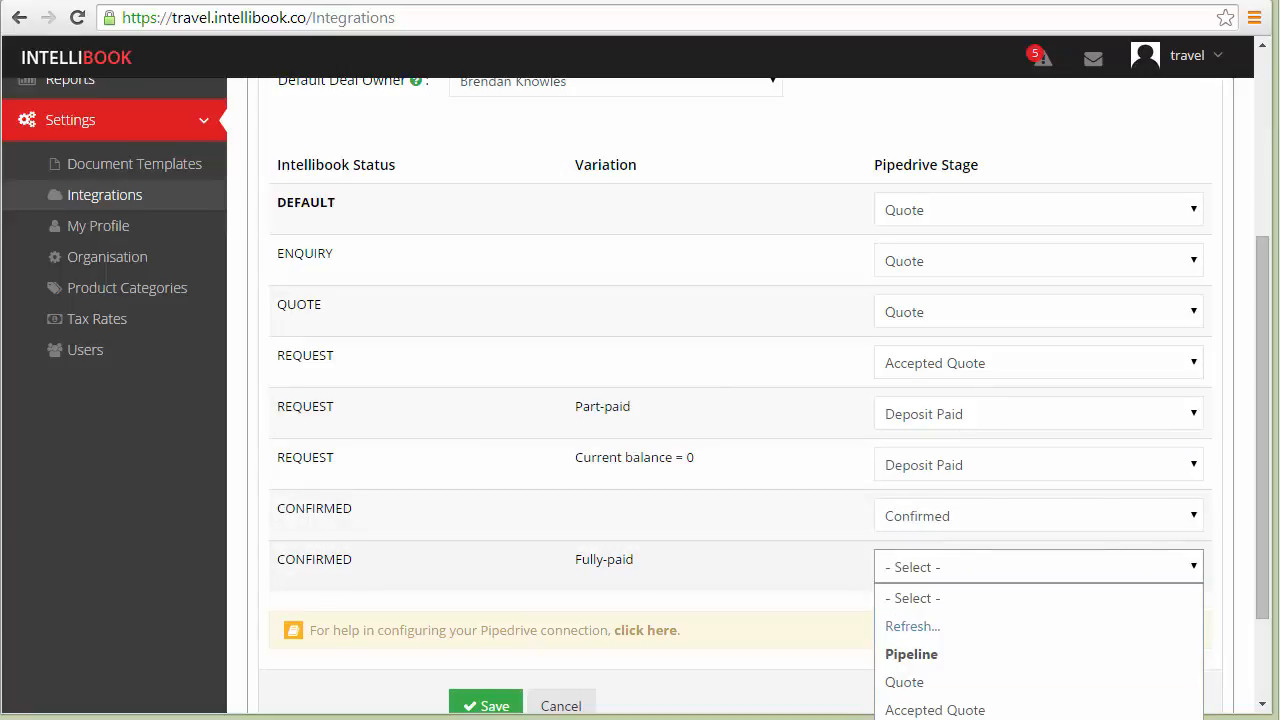
click(944, 719)
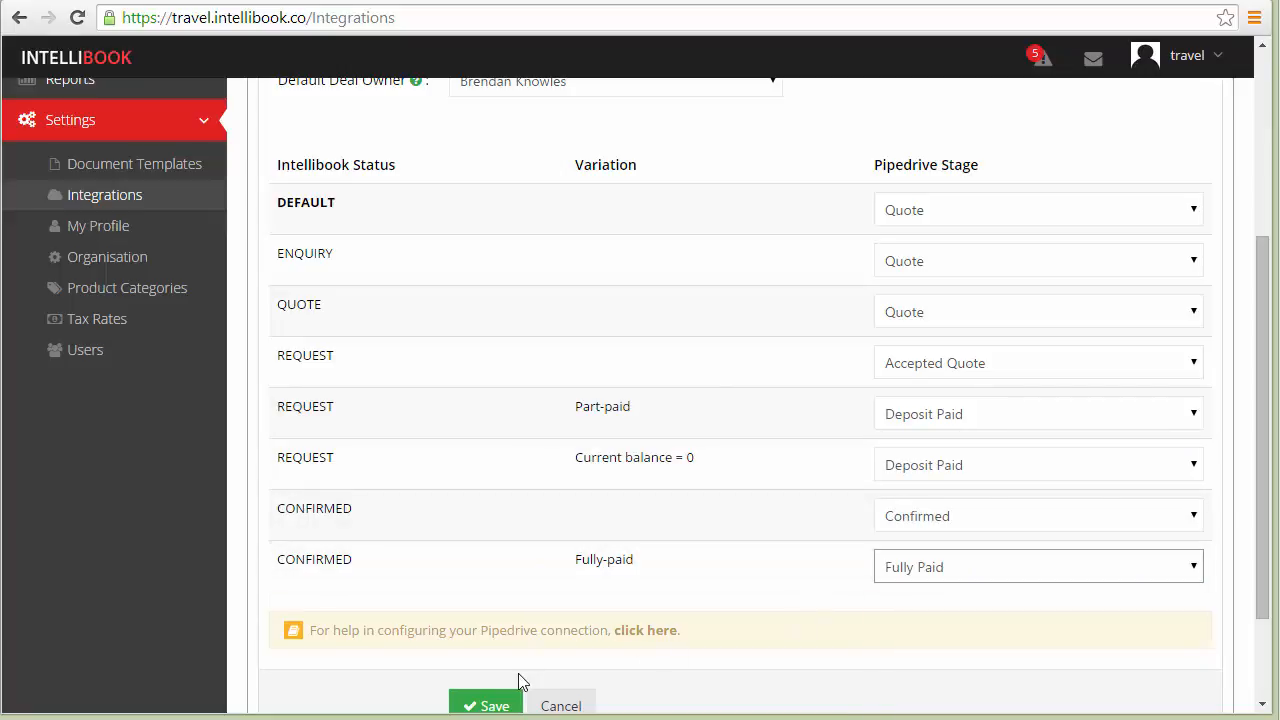
scroll(520, 680, down, 3)
click(482, 588)
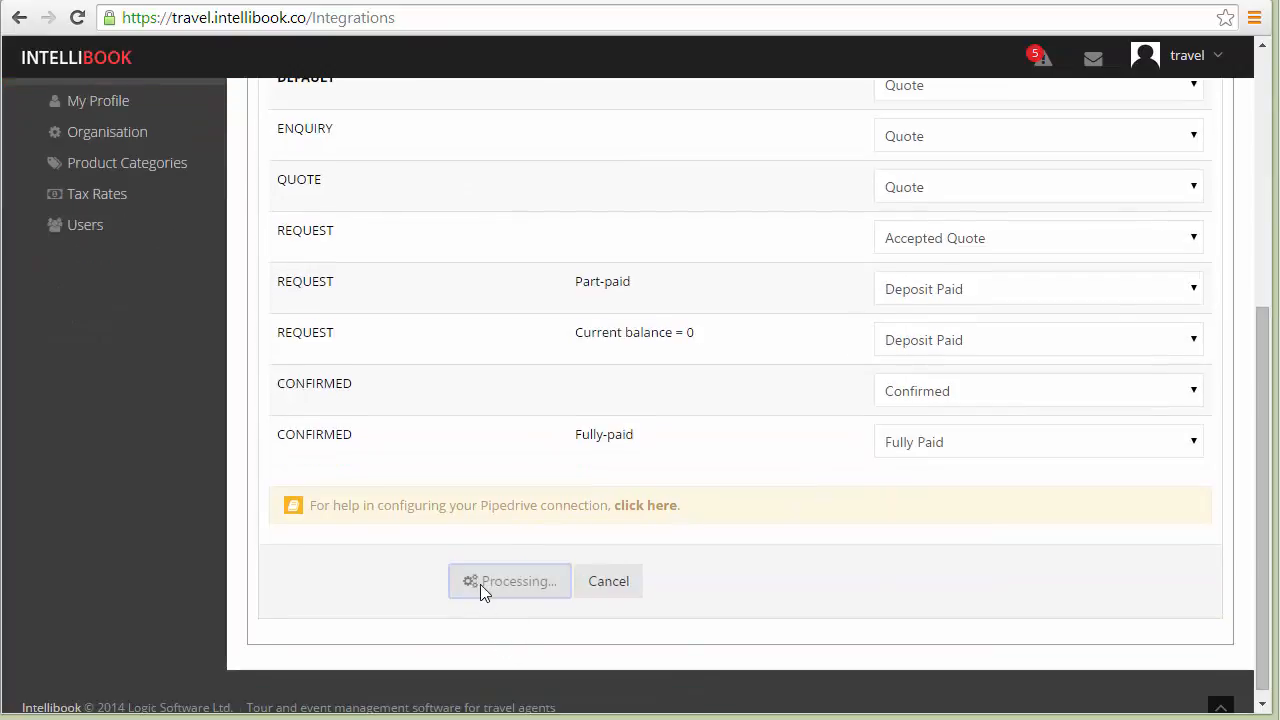